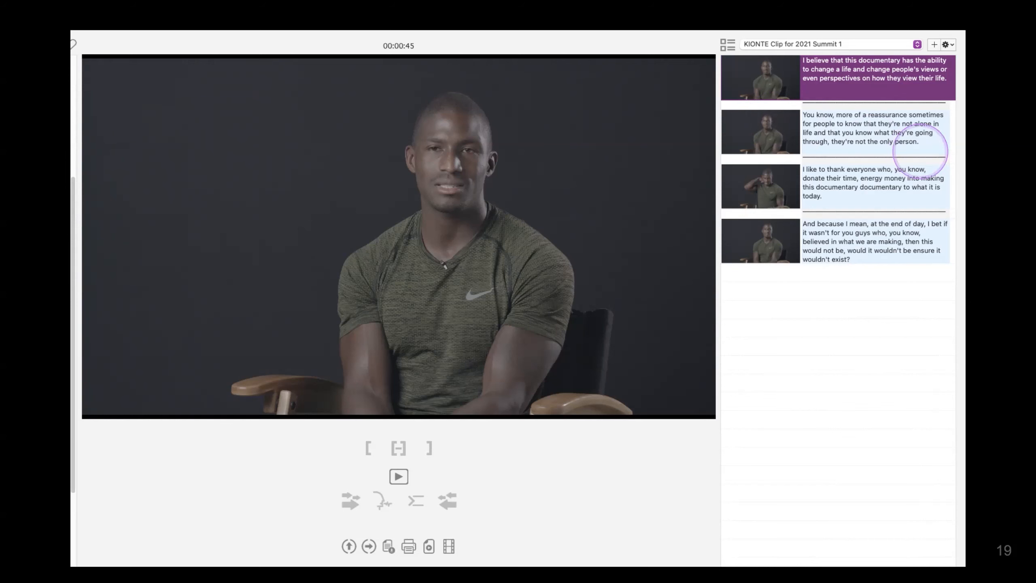
{"action": "key", "text": "Right"}
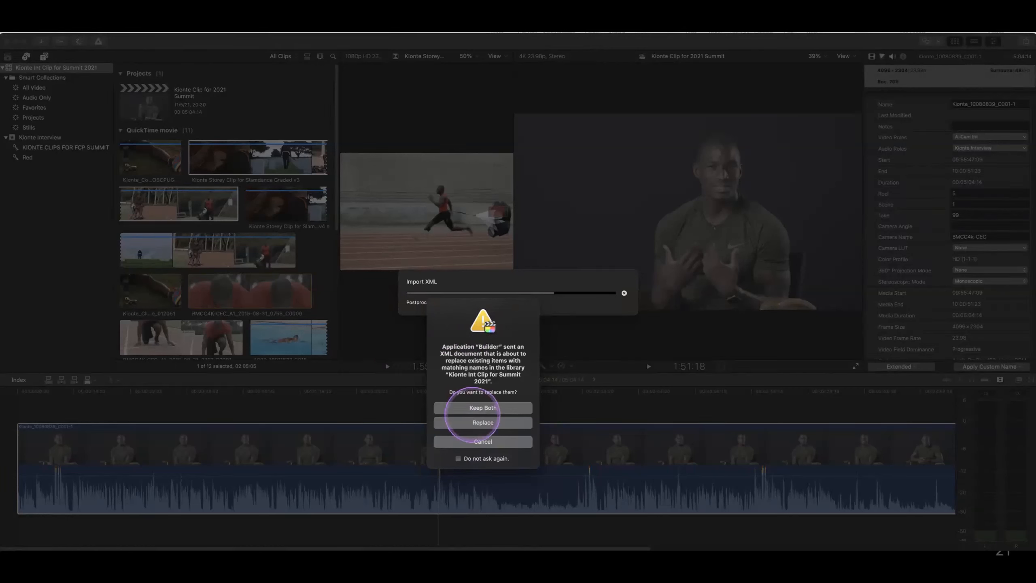
{"action": "key", "text": "Right"}
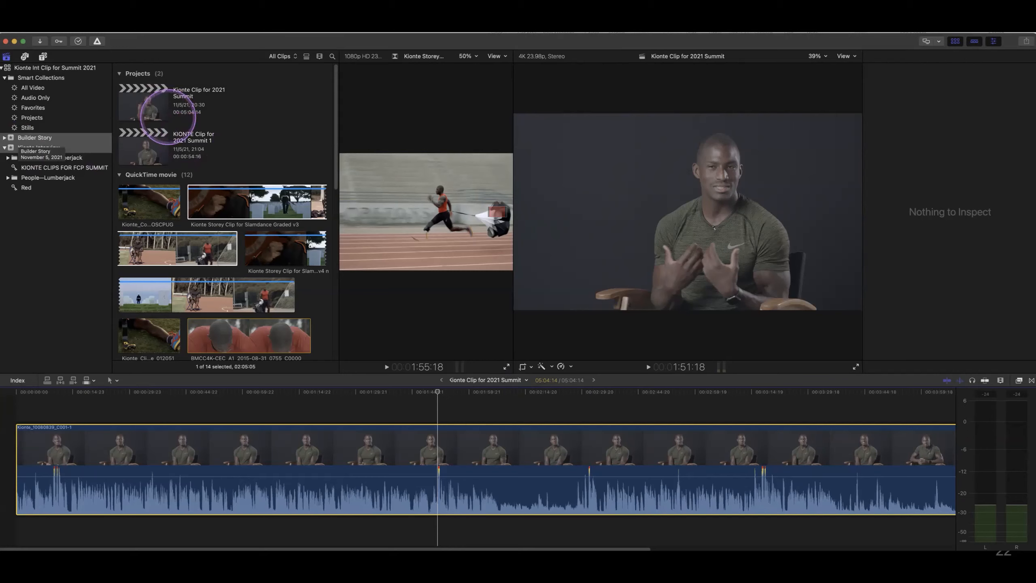
{"action": "key", "text": "Right"}
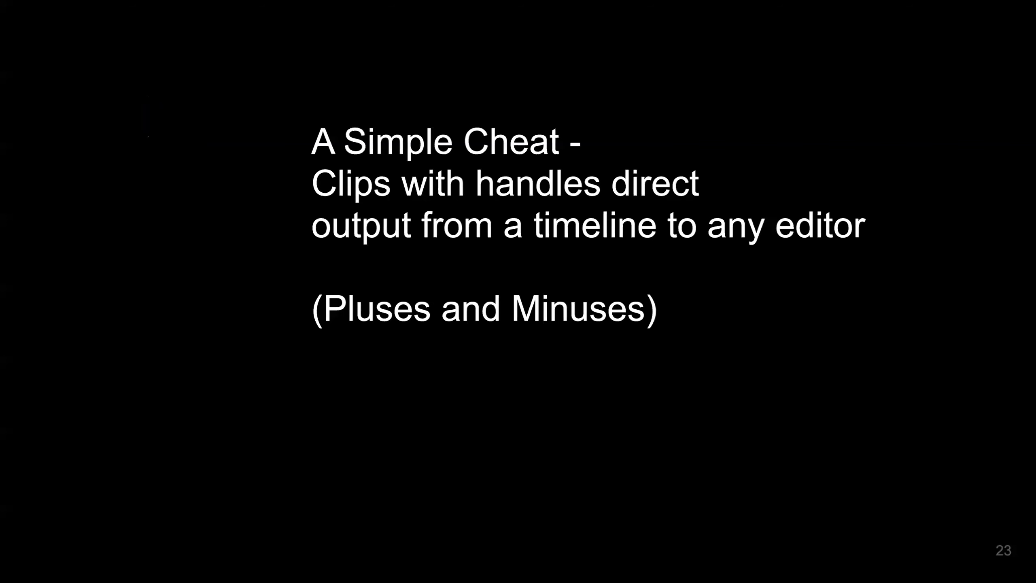
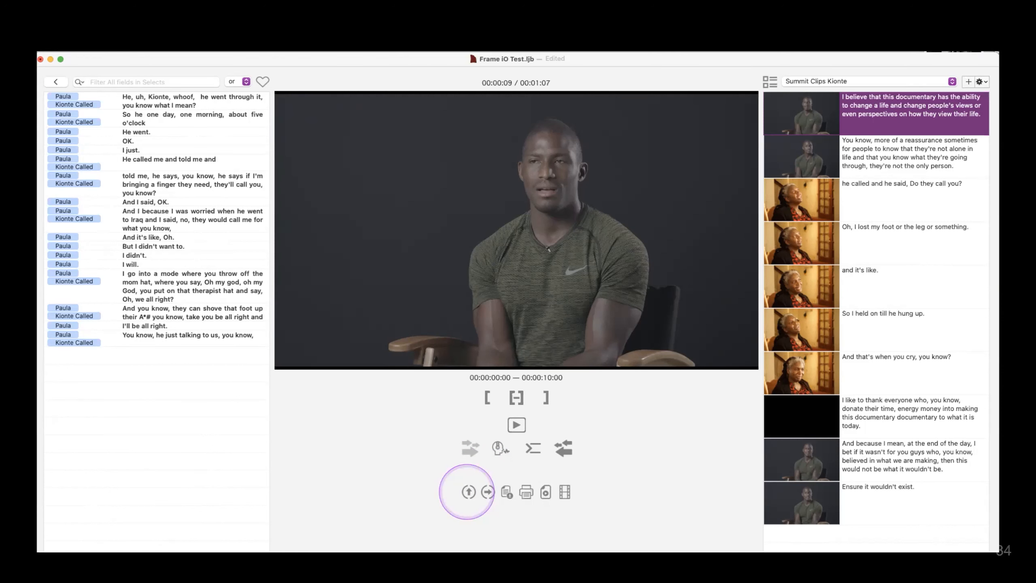
Send the Summit Clips Kionte story to Final Cut Pro as an XML import
{"action": "left_click", "coordinate": [468, 491]}
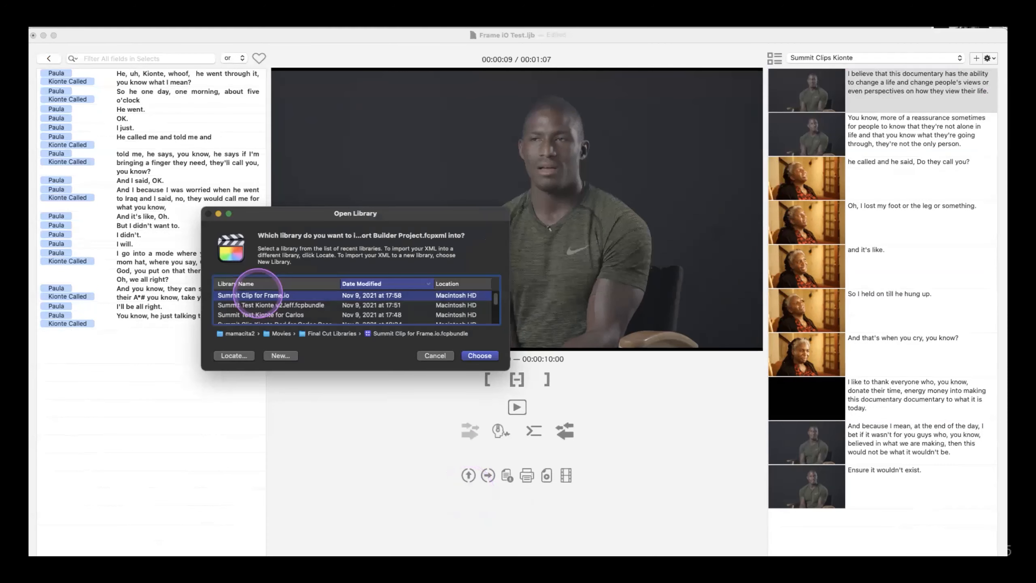
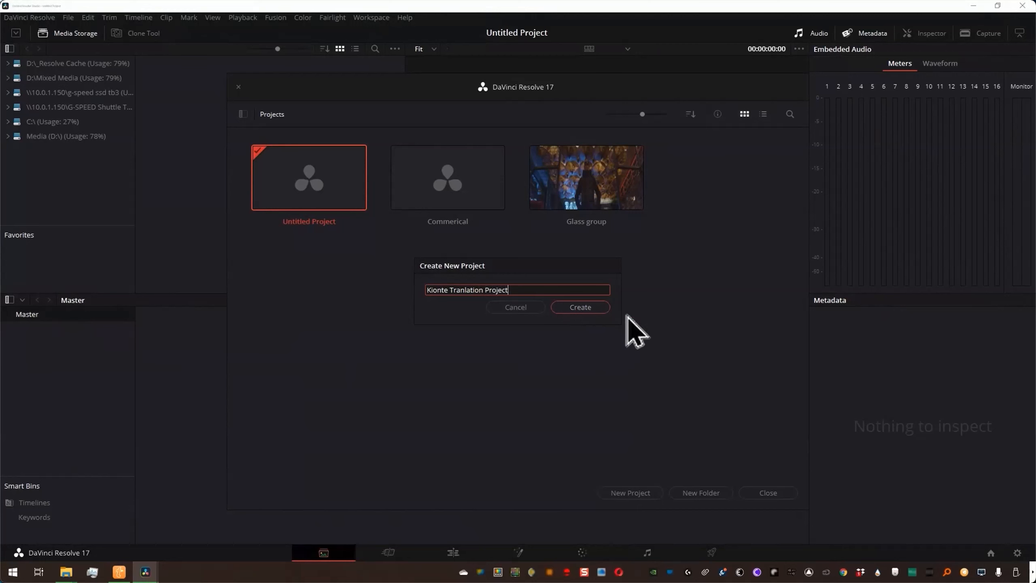
Create the project named Kionte Tranlation Project and switch it to the Edit page
{"action": "left_click", "coordinate": [580, 308]}
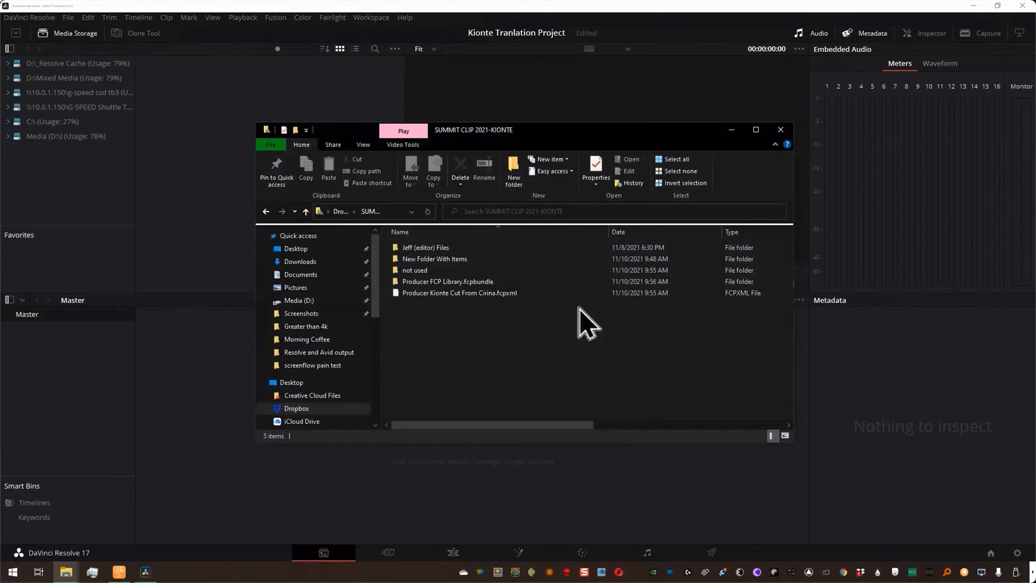
{"action": "left_click", "coordinate": [153, 205]}
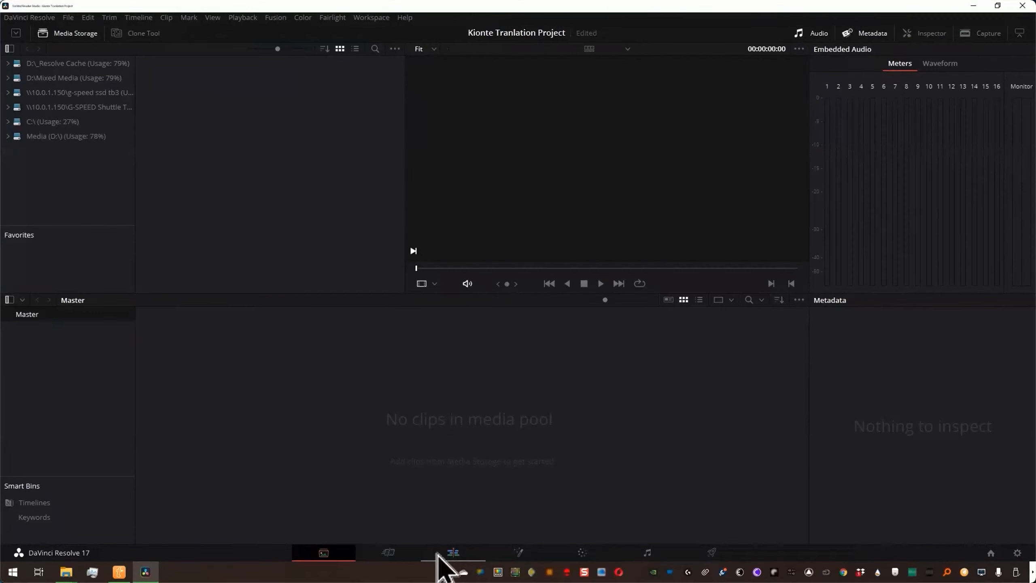
{"action": "left_click", "coordinate": [453, 553]}
Choose Producer Kionte Cut From Cirina.fcpxml in the SUMMIT CLIP 2021-KIONTE folder for timeline import
{"action": "left_click", "coordinate": [68, 18]}
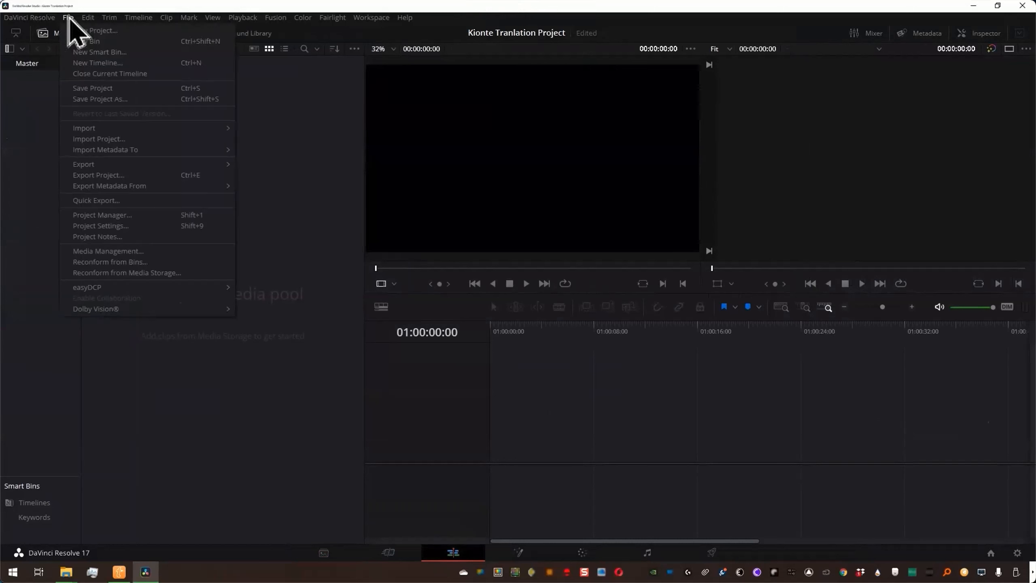
{"action": "mouse_move", "coordinate": [134, 130]}
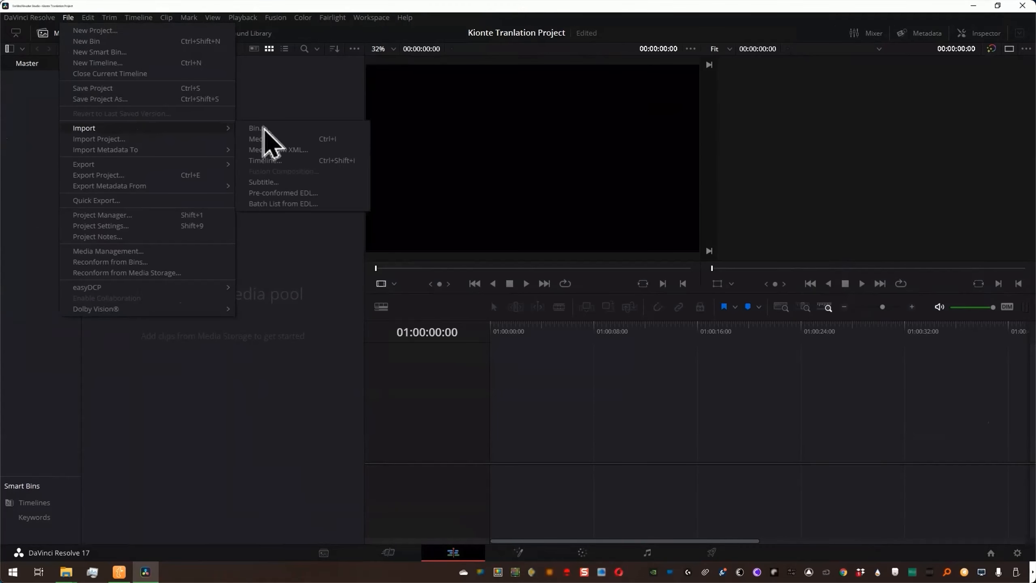
{"action": "left_click", "coordinate": [347, 162]}
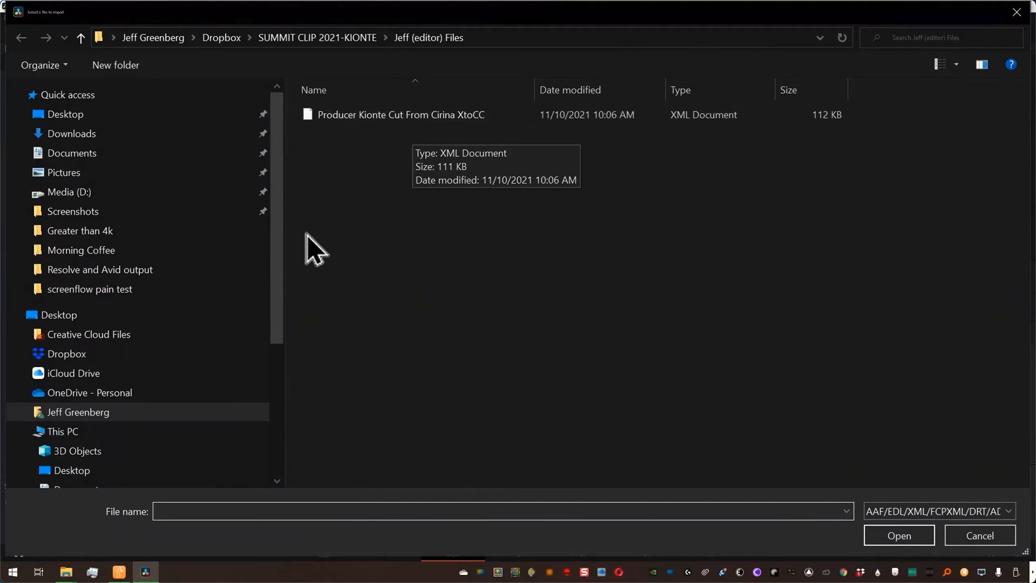
{"action": "left_click", "coordinate": [369, 39]}
{"action": "double_click", "coordinate": [341, 131]}
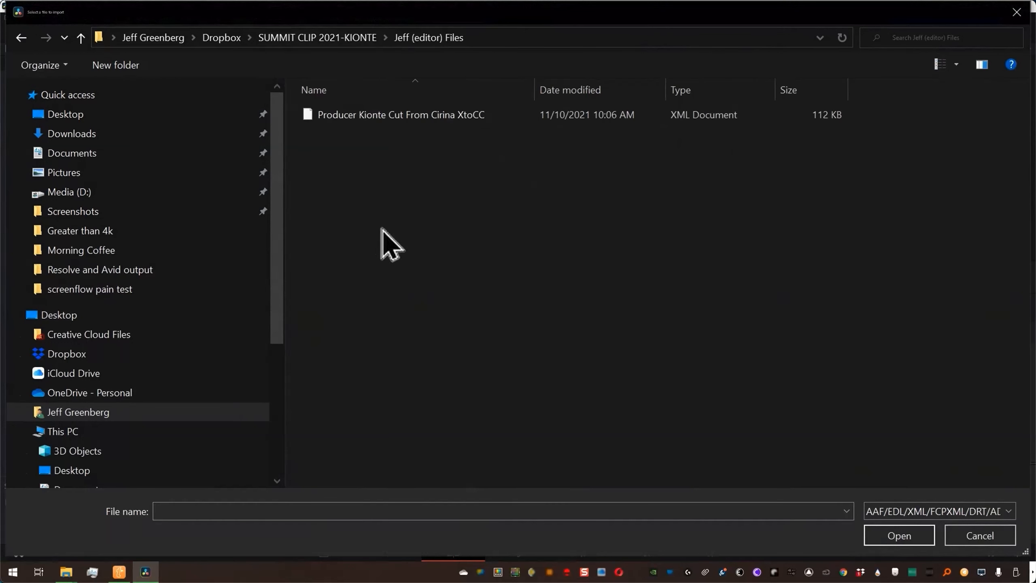
{"action": "left_click", "coordinate": [281, 38]}
{"action": "key", "text": "ctrl+shift+6"}
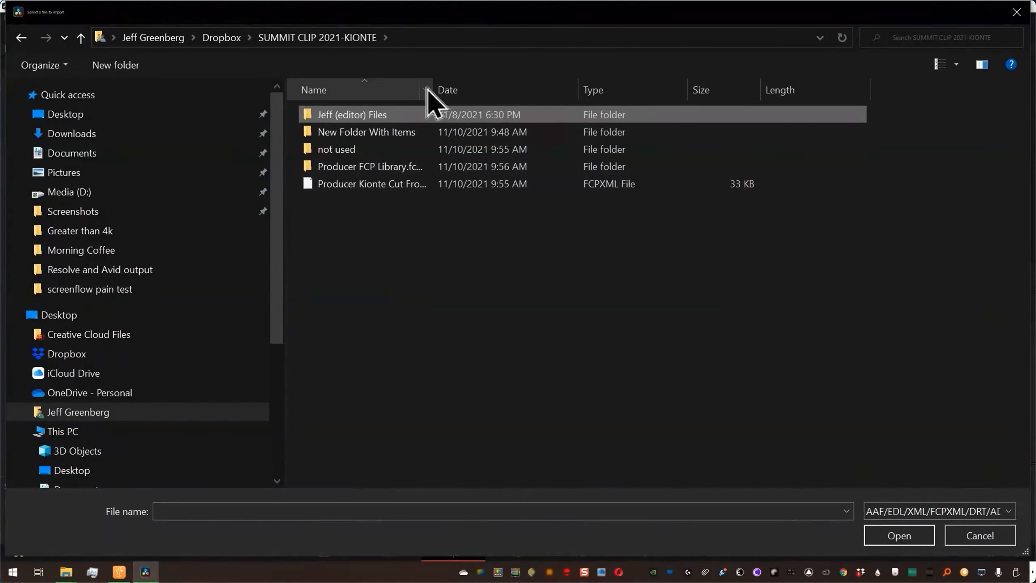
{"action": "left_click_drag", "start_coordinate": [432, 83], "coordinate": [548, 86]}
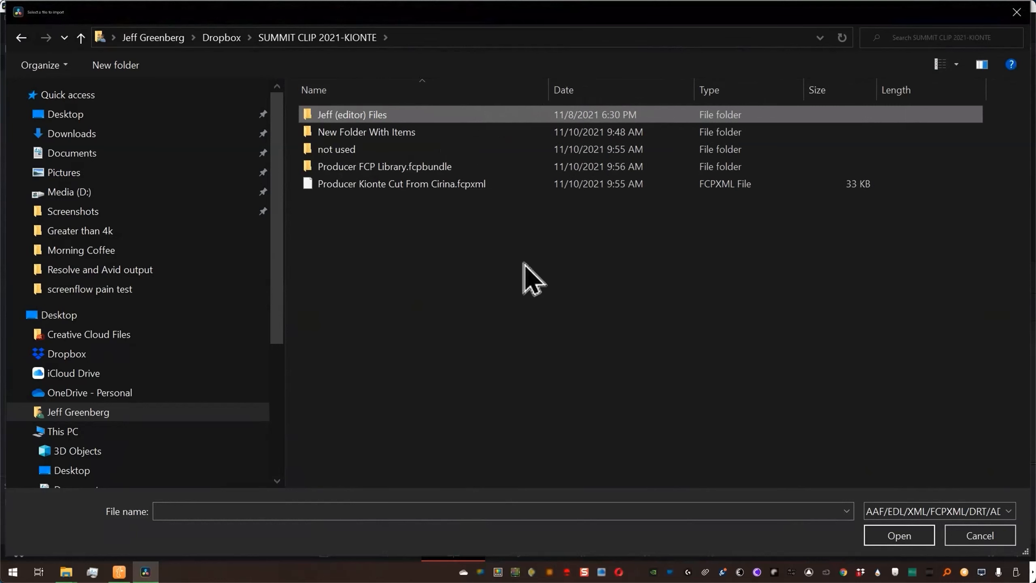
{"action": "left_click", "coordinate": [498, 186]}
{"action": "left_click", "coordinate": [912, 537]}
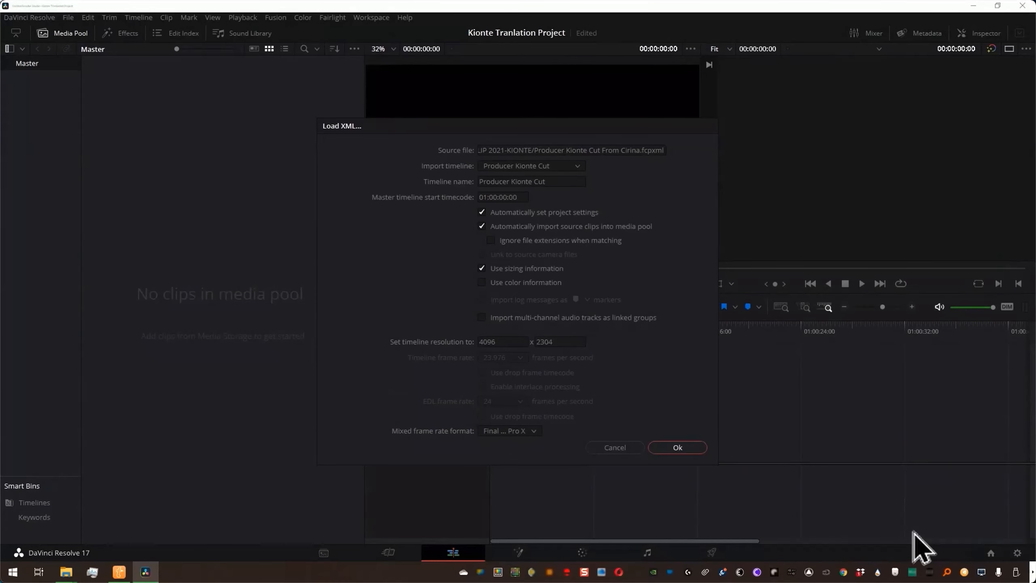
Disable automatic import of source clips into the media pool and load the Producer Kionte Cut timeline
{"action": "left_click", "coordinate": [551, 227]}
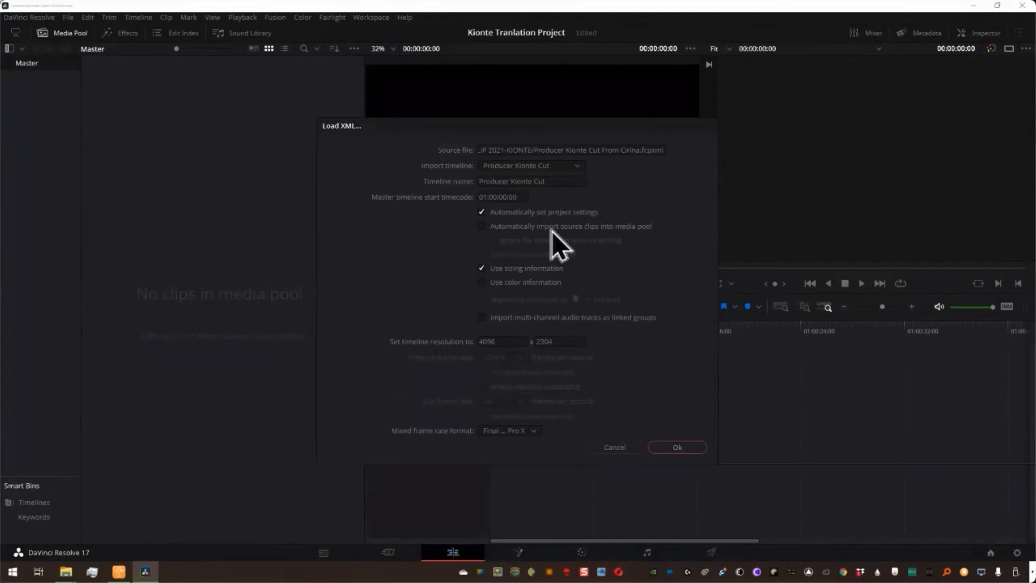
{"action": "left_click", "coordinate": [678, 447]}
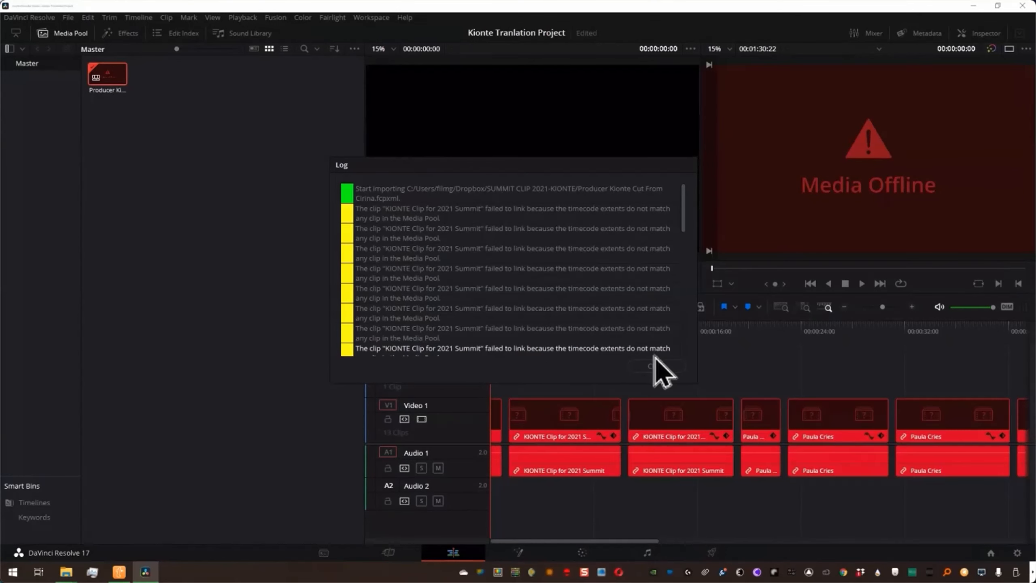
{"action": "left_click", "coordinate": [656, 368]}
Start exporting the Producer Kionte Cut timeline from the media pool with AAF as the file type
{"action": "right_click", "coordinate": [108, 73]}
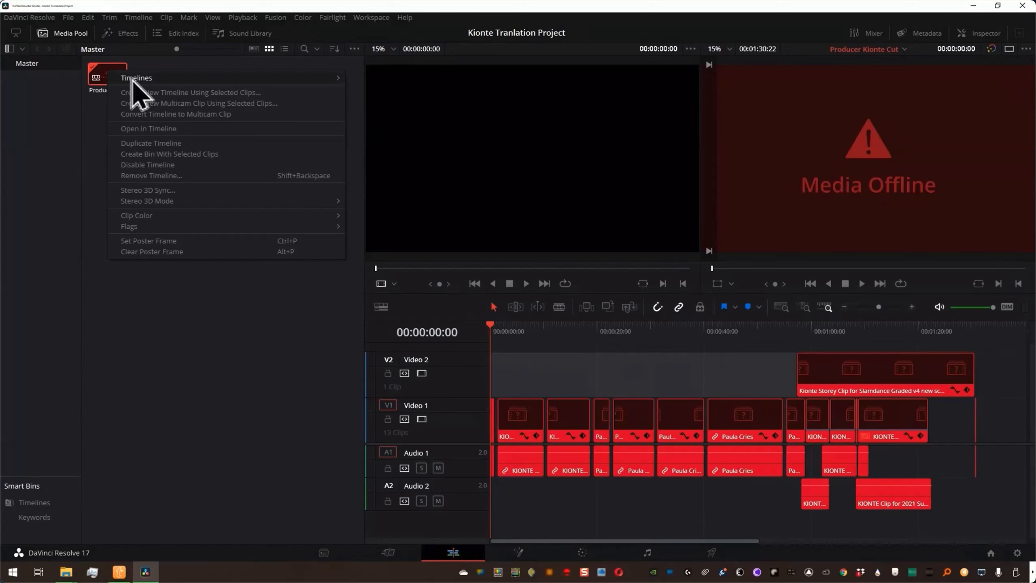
{"action": "mouse_move", "coordinate": [150, 83]}
{"action": "mouse_move", "coordinate": [462, 115]}
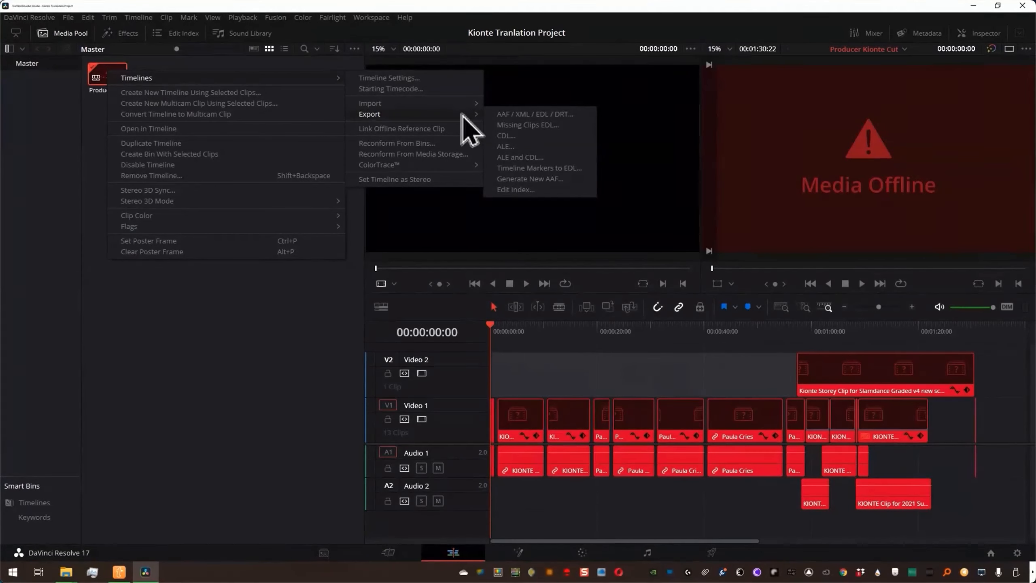
{"action": "left_click", "coordinate": [569, 116]}
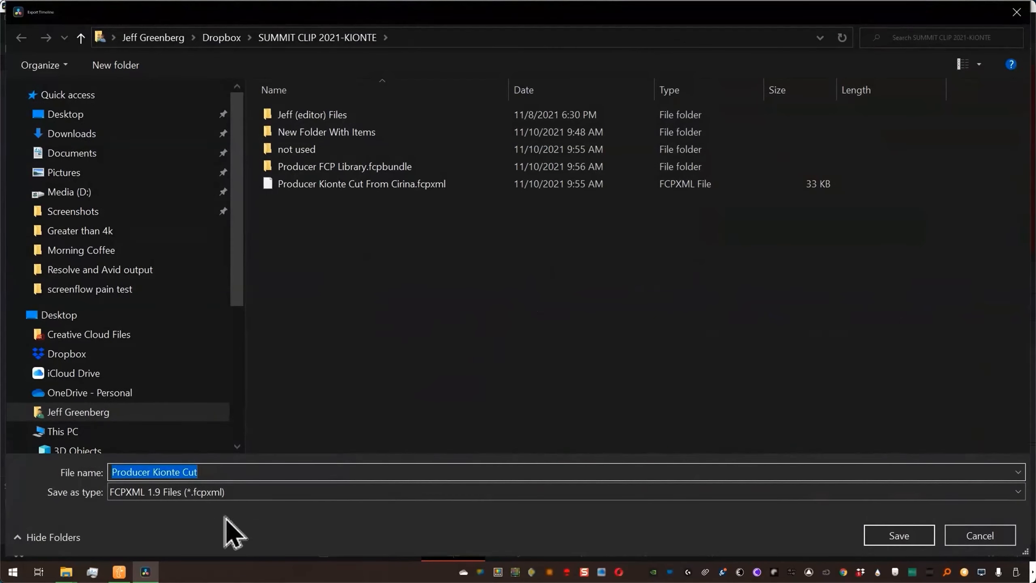
{"action": "left_click", "coordinate": [233, 494]}
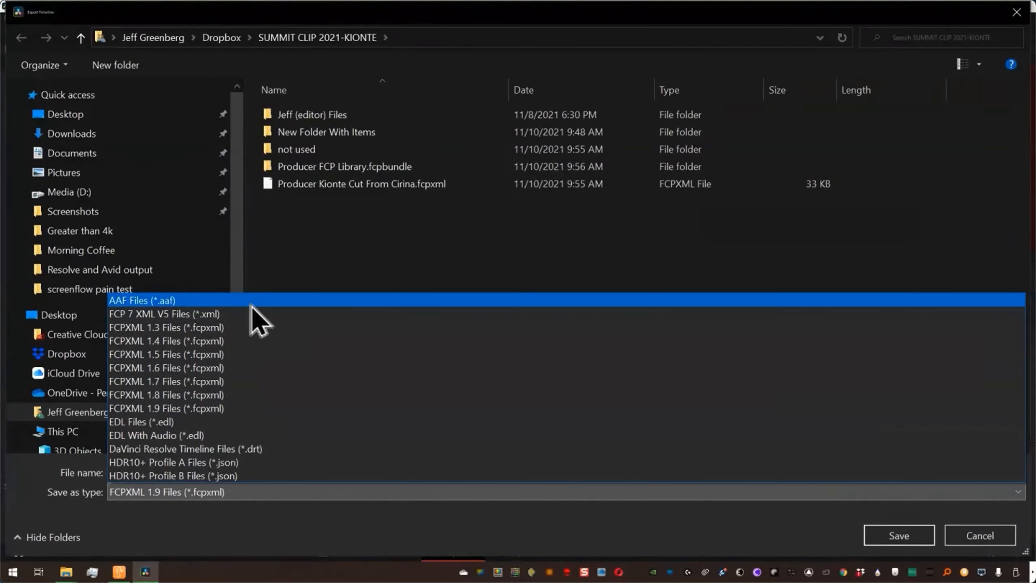
{"action": "left_click", "coordinate": [251, 303]}
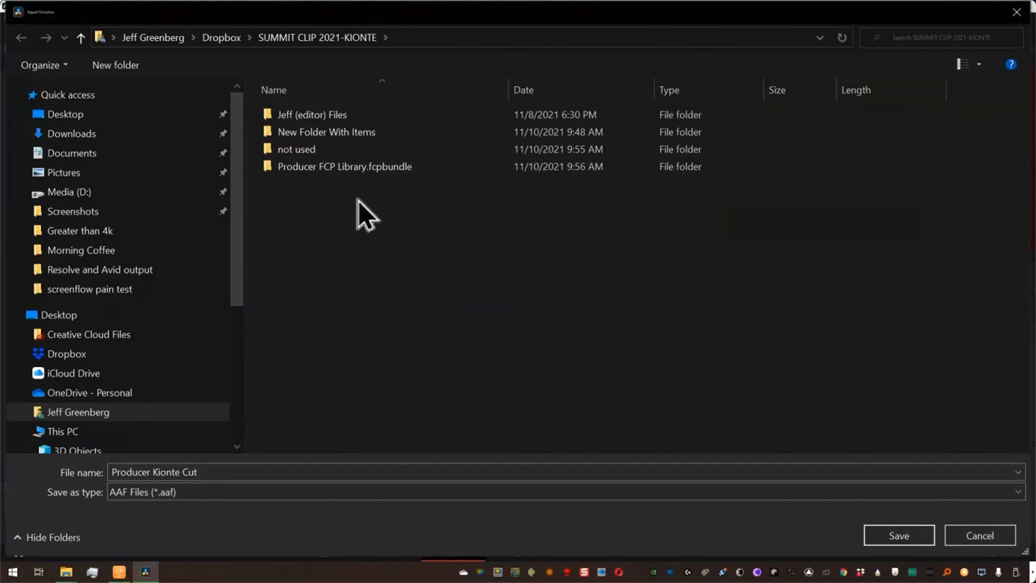
Save the timeline export in the Jeff (editor) Files folder under the name Producer Cut AAF
{"action": "double_click", "coordinate": [310, 115]}
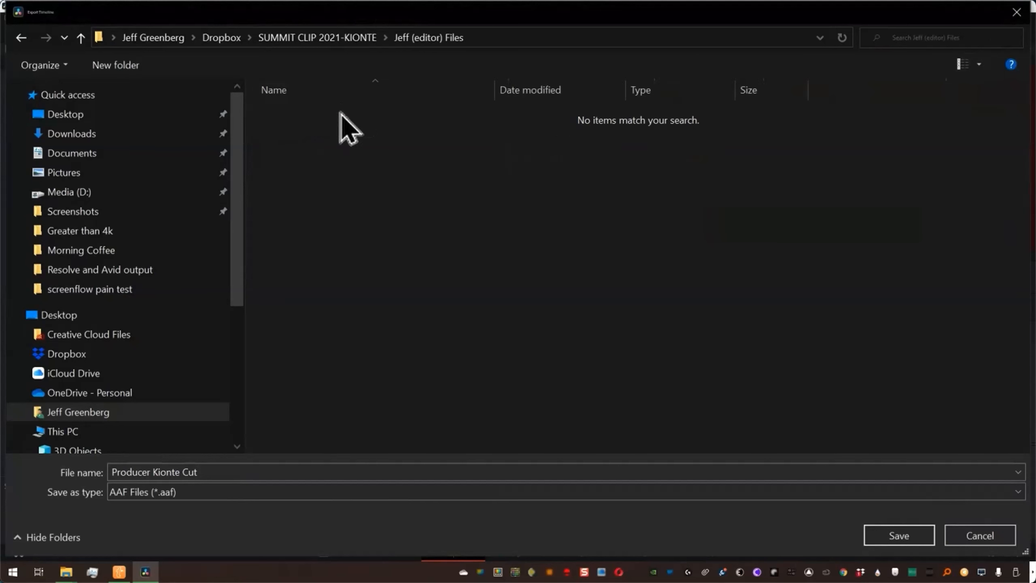
{"action": "left_click", "coordinate": [243, 471]}
{"action": "key", "text": "BackSpace"}
{"action": "type", "text": "Producer Cut"}
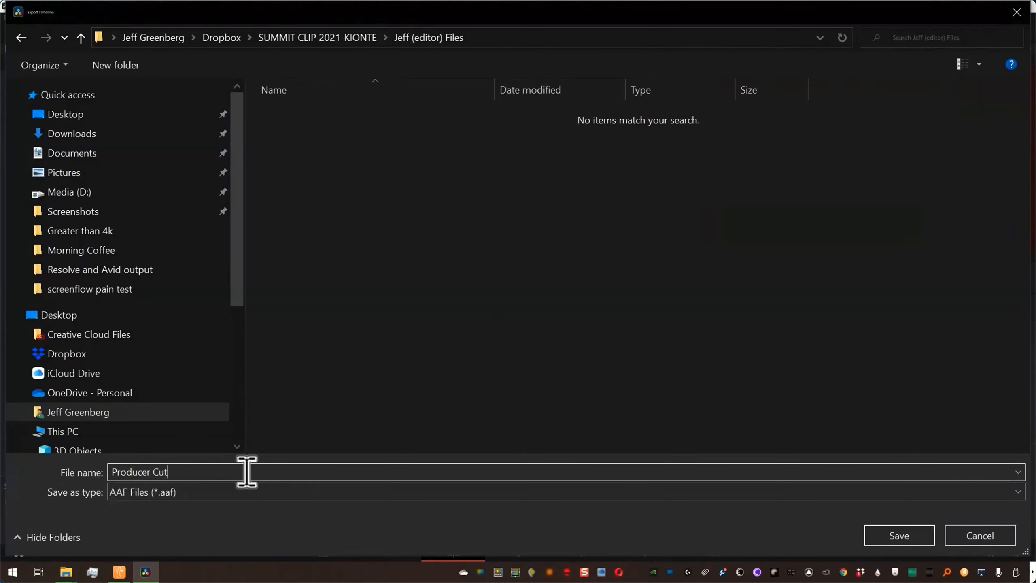
{"action": "type", "text": " AAF"}
{"action": "left_click", "coordinate": [897, 536]}
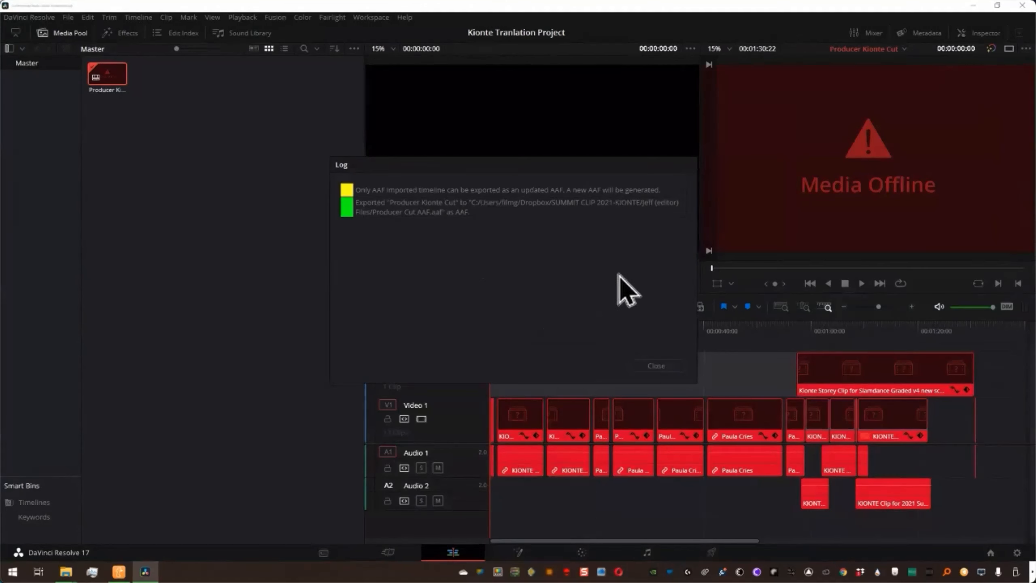
{"action": "left_click", "coordinate": [661, 366]}
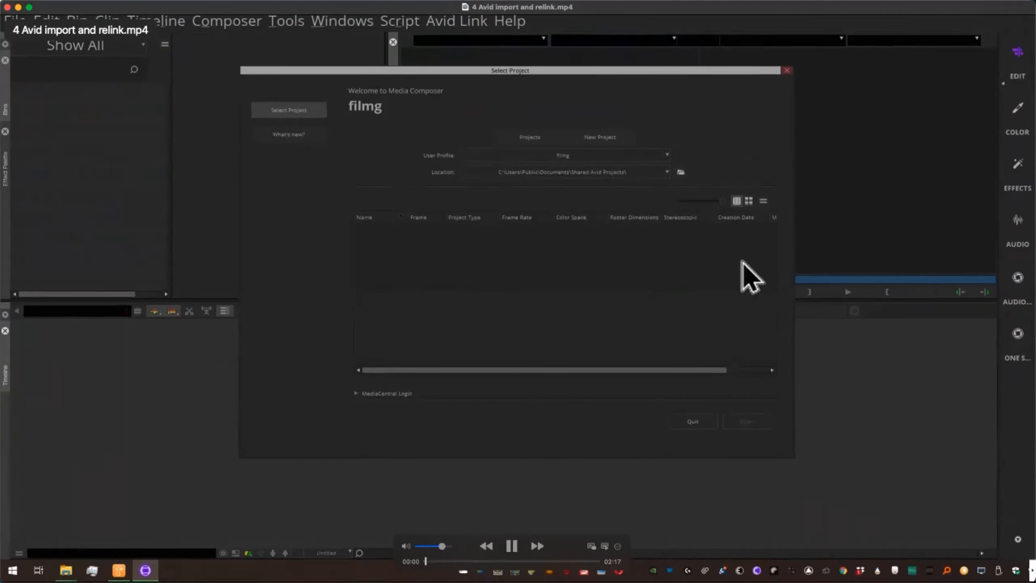
{"action": "key", "text": "space"}
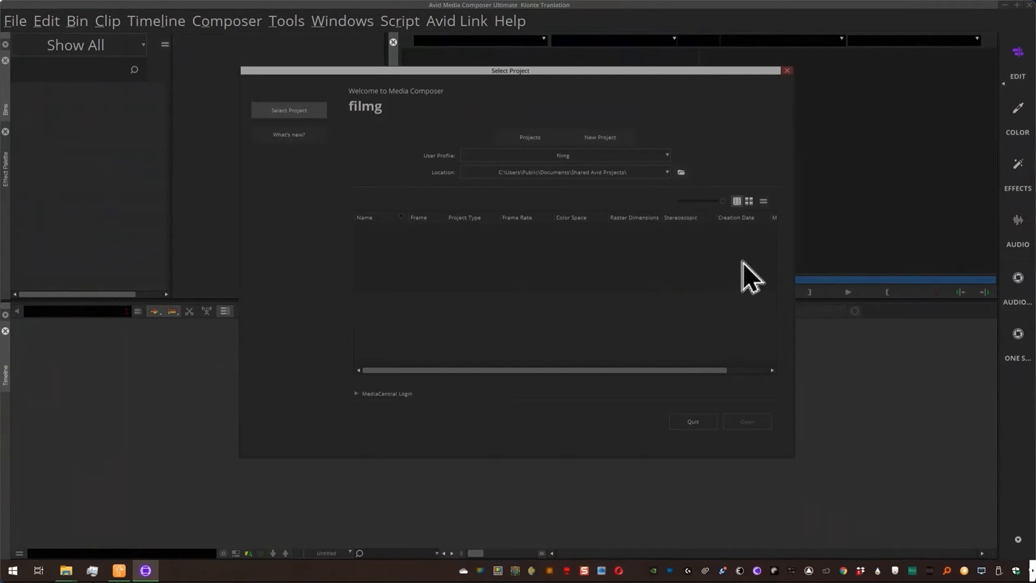
{"action": "key", "text": "space"}
Create a new Media Composer project named Kionte Project with the 4096x2304p/23.976 format
{"action": "left_click", "coordinate": [605, 137]}
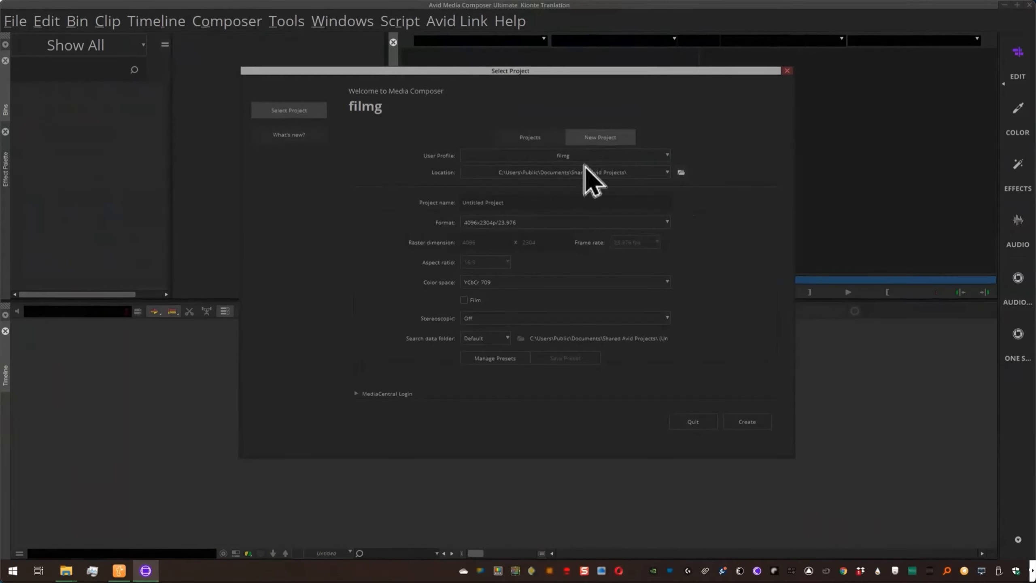
{"action": "left_click", "coordinate": [536, 202]}
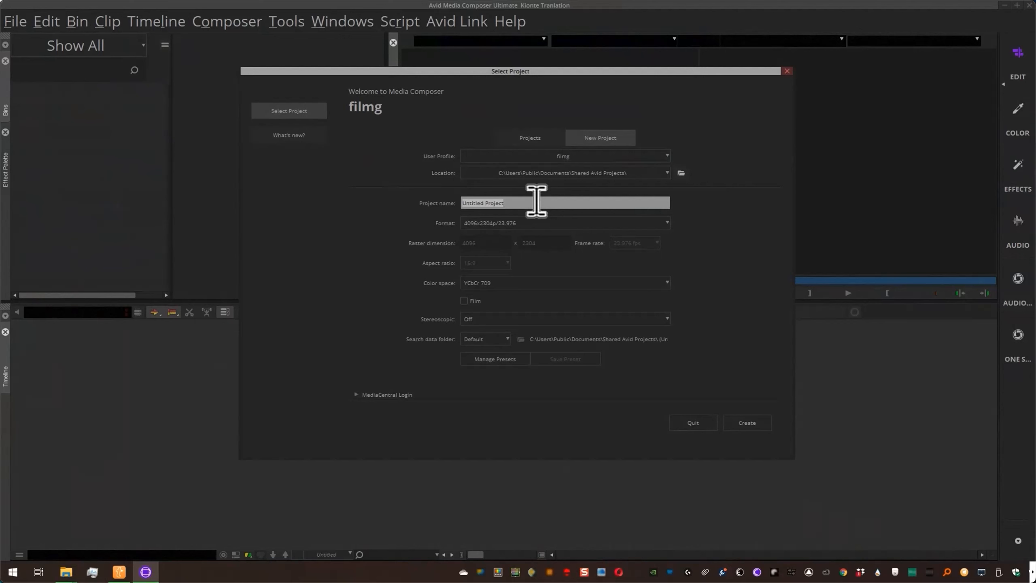
{"action": "type", "text": "Kio"}
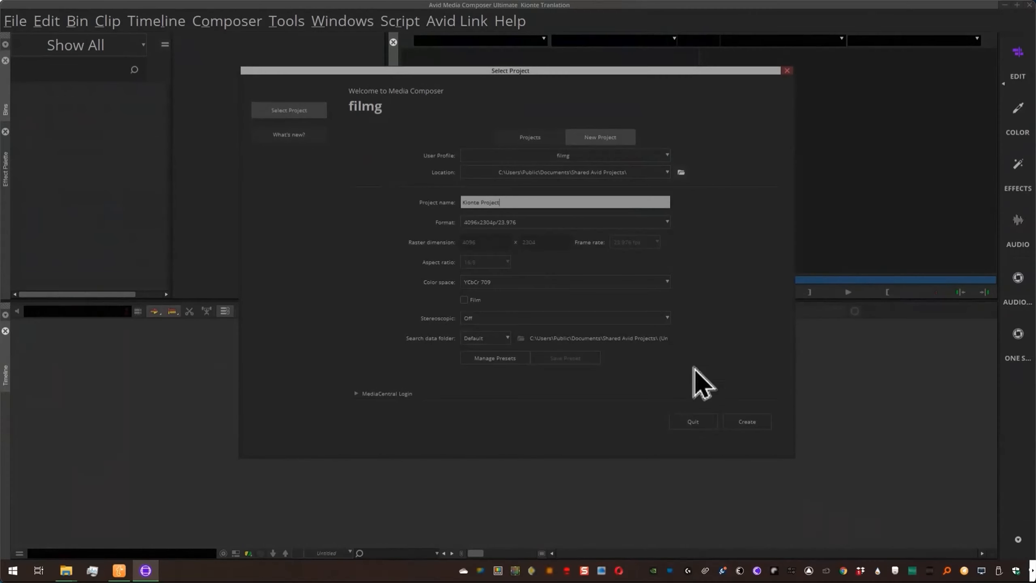
{"action": "left_click", "coordinate": [745, 423]}
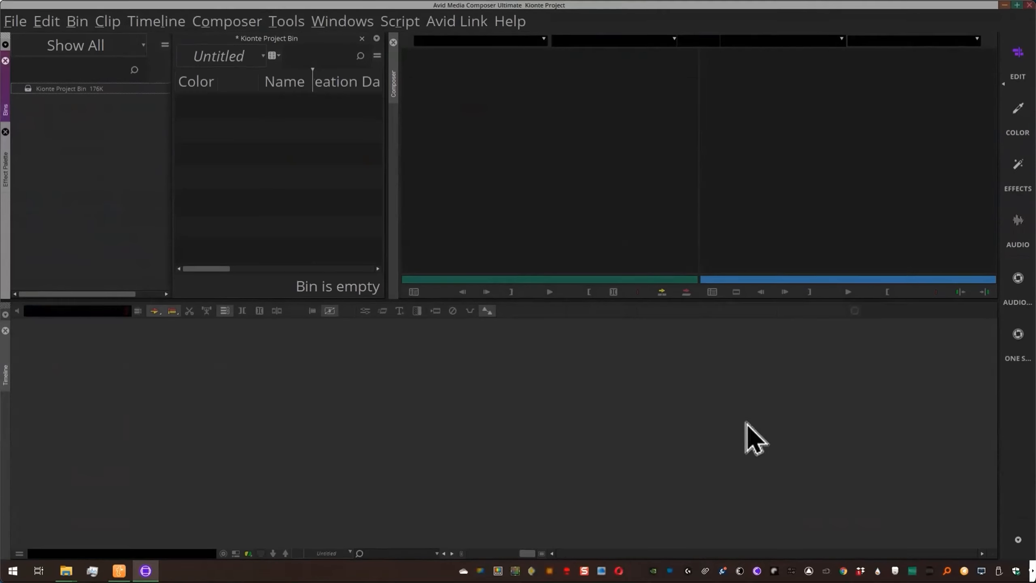
Rename the project's default bin as Initial AAF
{"action": "left_click", "coordinate": [89, 88]}
{"action": "left_click", "coordinate": [70, 89]}
{"action": "type", "text": "Init"}
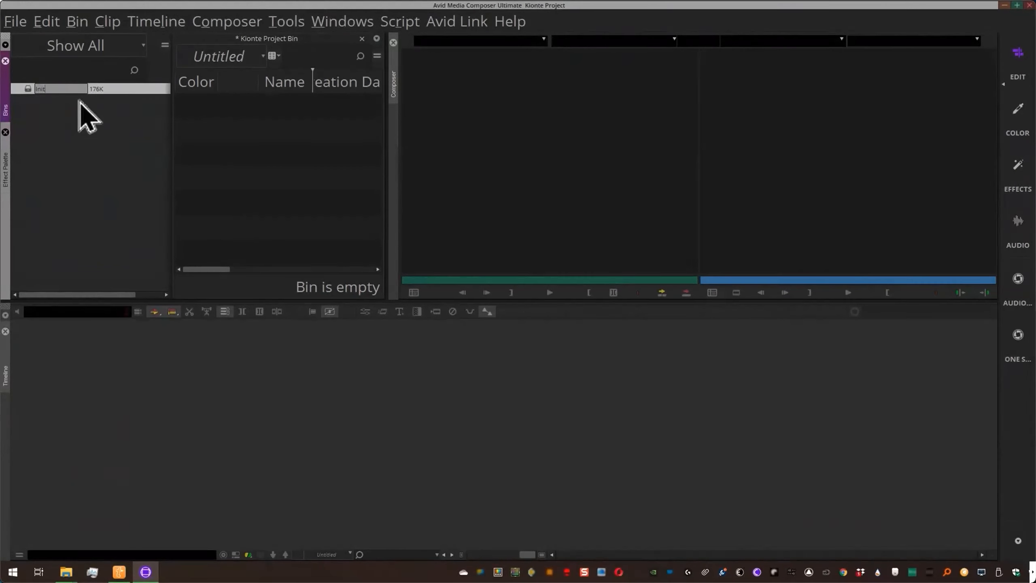
{"action": "type", "text": "ial AAF"}
{"action": "key", "text": "Return"}
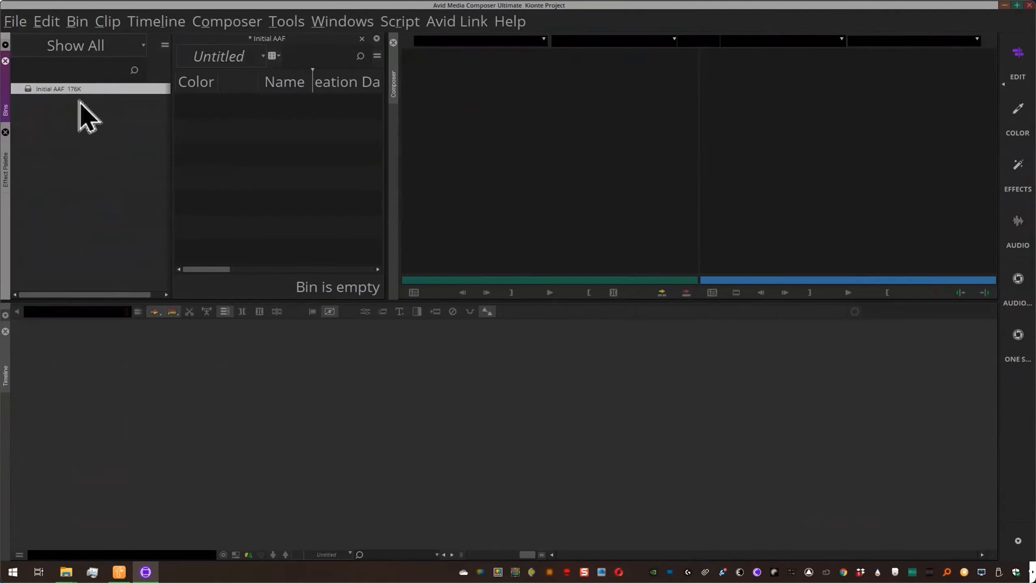
Bring Producer Cut AAF.aaf from the editor's files folder into the Initial AAF bin and save the bin
{"action": "left_click", "coordinate": [315, 180]}
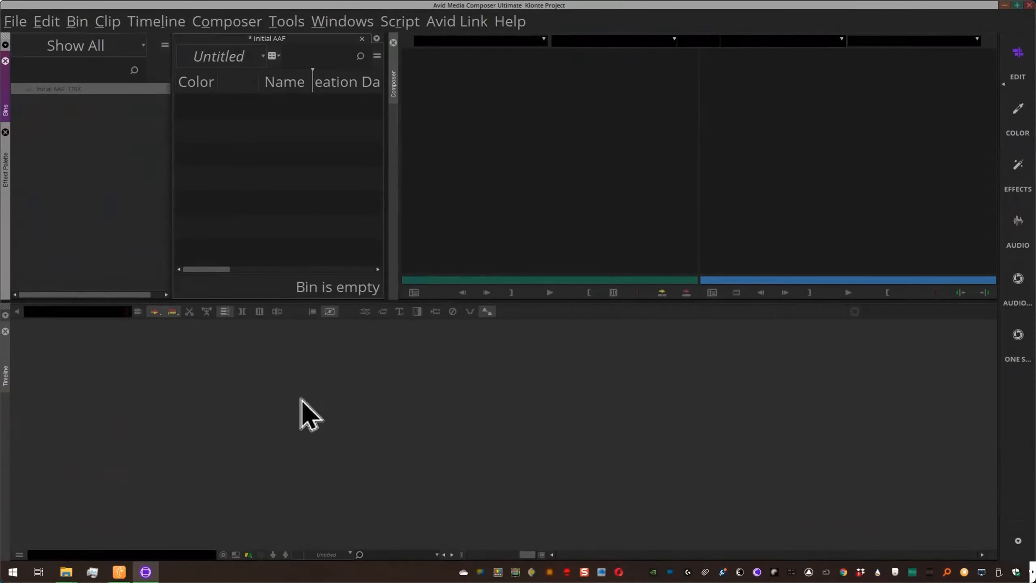
{"action": "key", "text": "alt+Tab"}
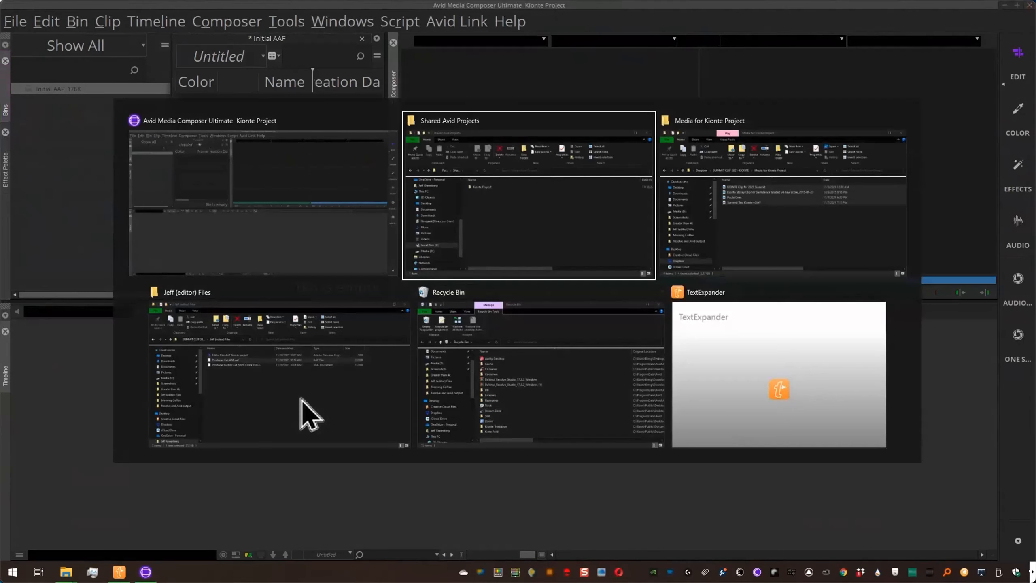
{"action": "key", "text": "Escape"}
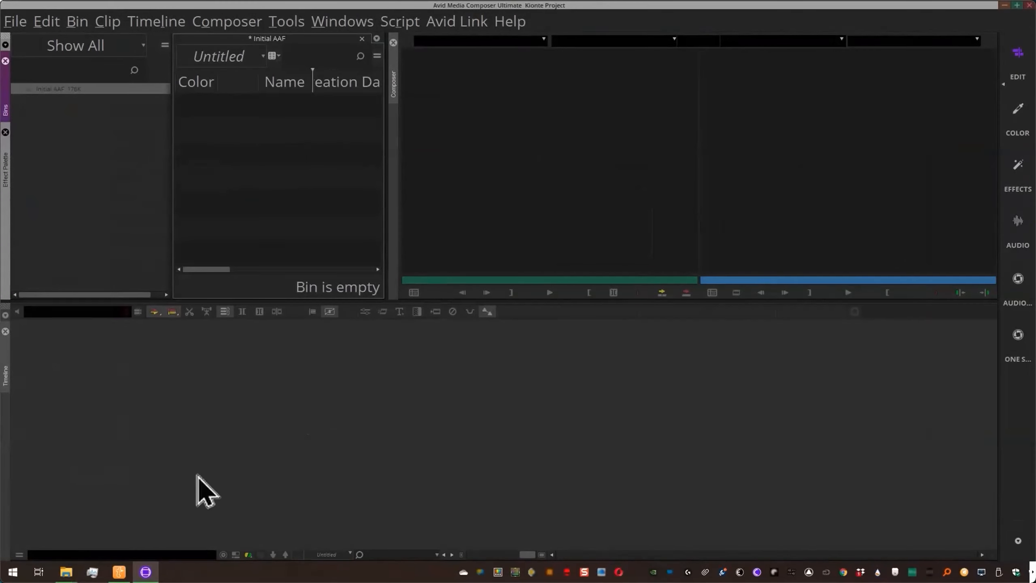
{"action": "mouse_move", "coordinate": [67, 573]}
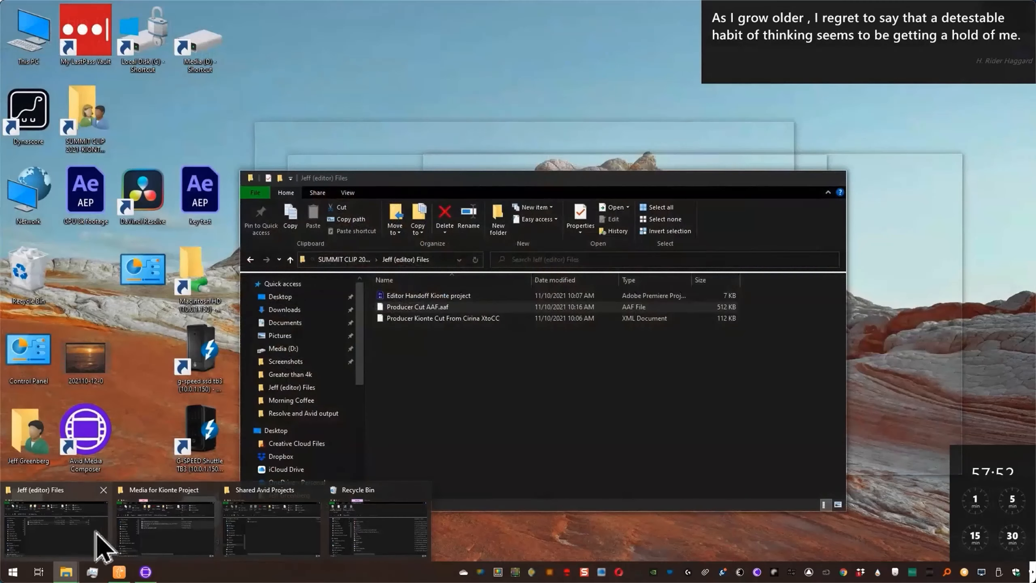
{"action": "left_click", "coordinate": [97, 538]}
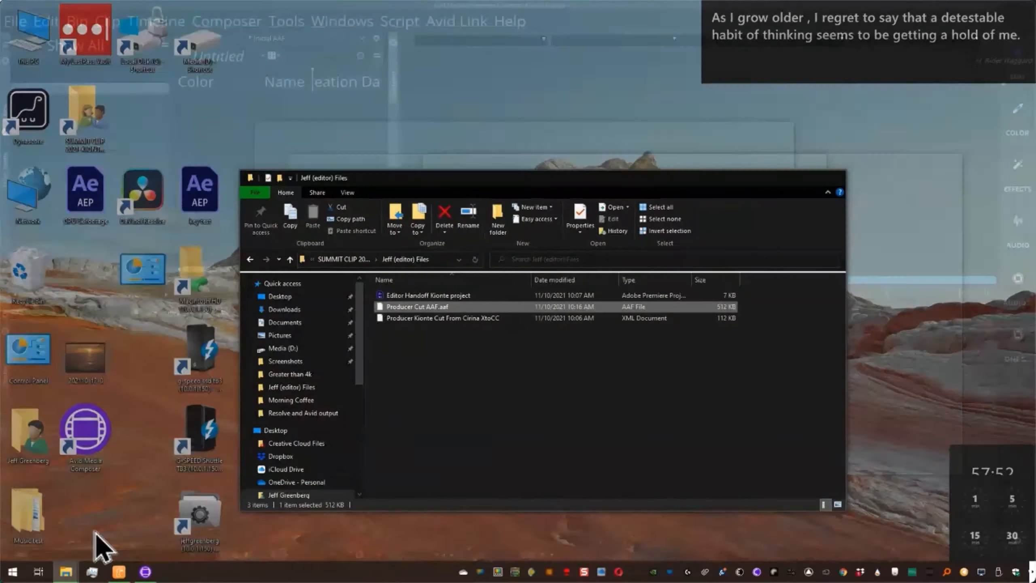
{"action": "left_click_drag", "start_coordinate": [428, 314], "coordinate": [301, 144]}
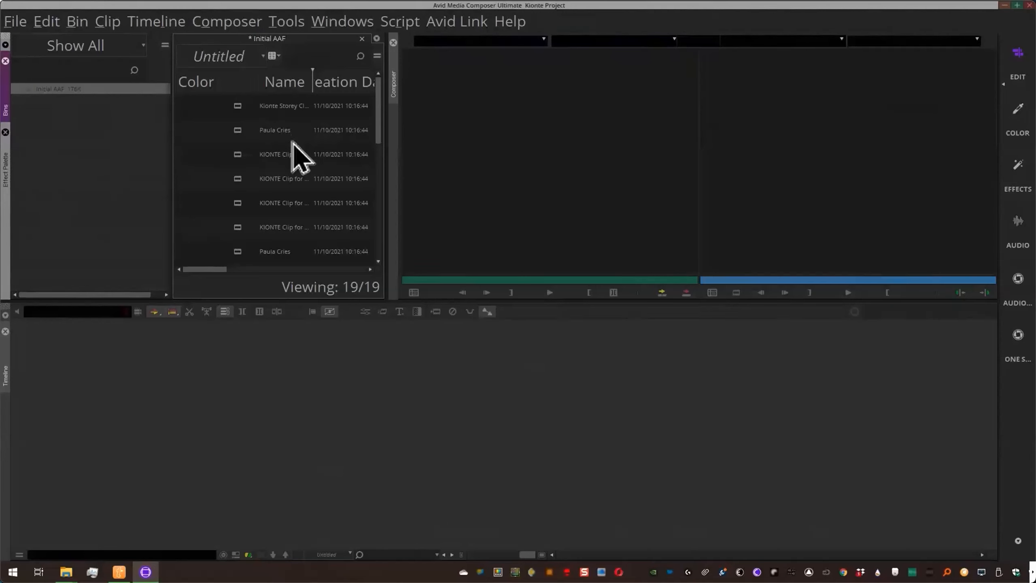
{"action": "key", "text": "ctrl+s"}
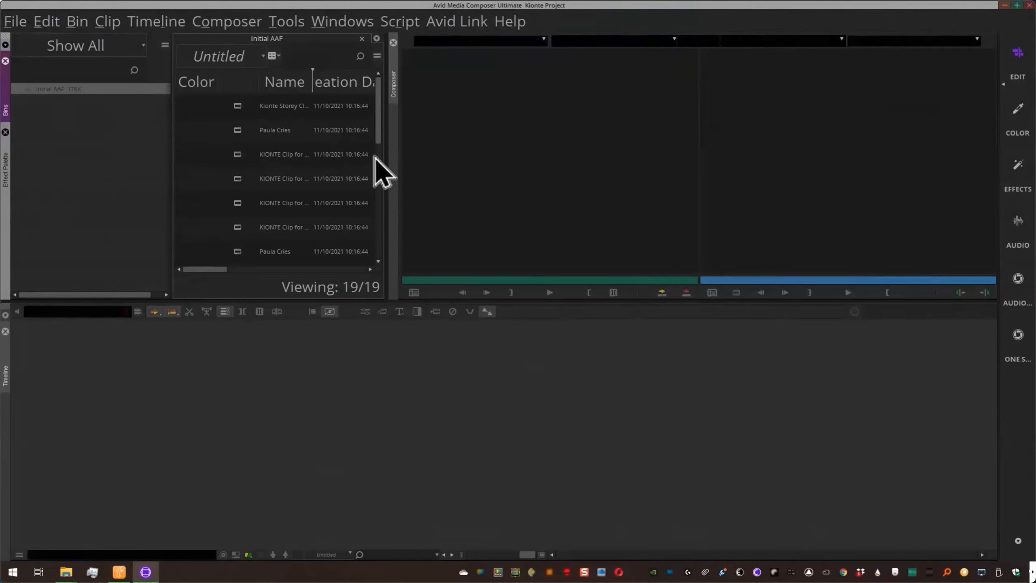
{"action": "scroll", "coordinate": [381, 232], "scroll_direction": "down", "scroll_amount": 5}
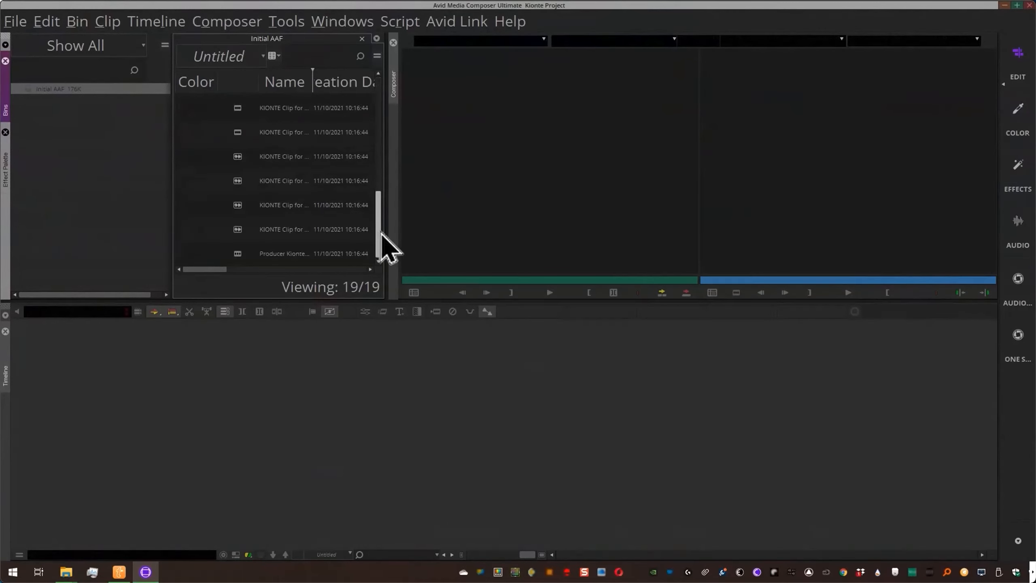
Create a new bin named Reconnect in the project
{"action": "right_click", "coordinate": [63, 151]}
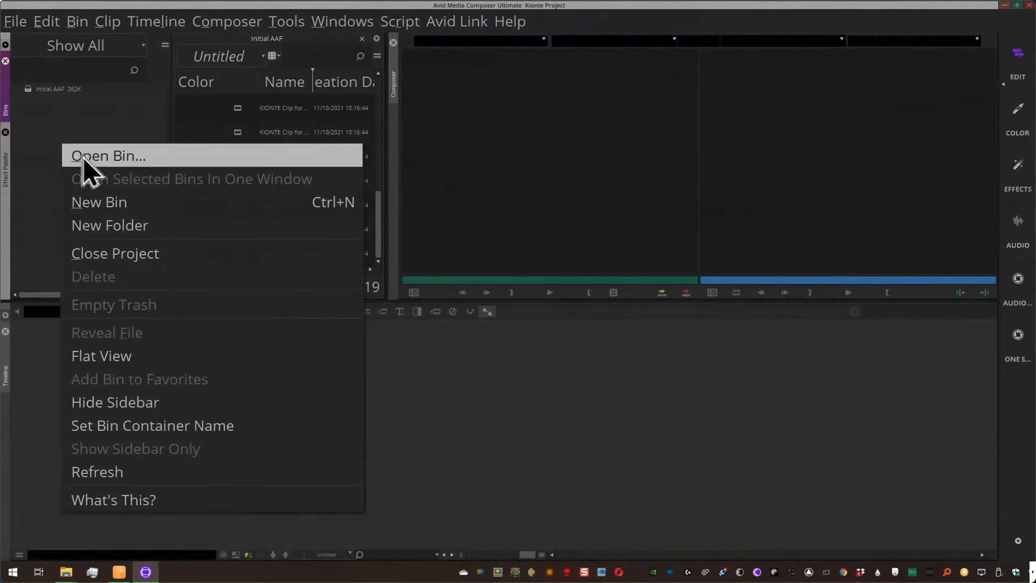
{"action": "left_click", "coordinate": [77, 206]}
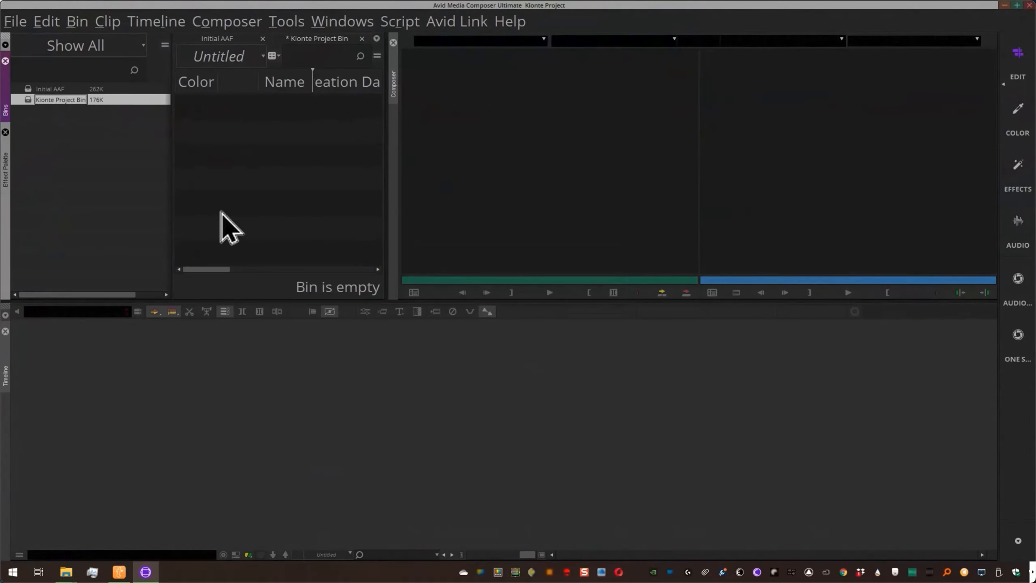
{"action": "type", "text": "Reconnect"}
{"action": "left_click", "coordinate": [29, 90]}
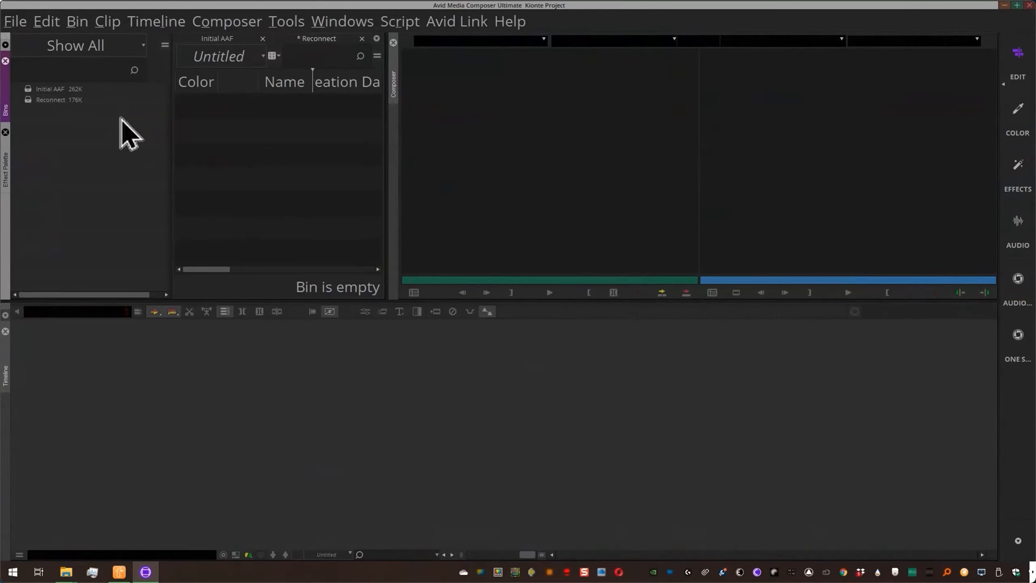
Duplicate the Producer Kionte Cut sequence in the Initial AAF bin and move the copy into the Reconnect bin
{"action": "double_click", "coordinate": [34, 89]}
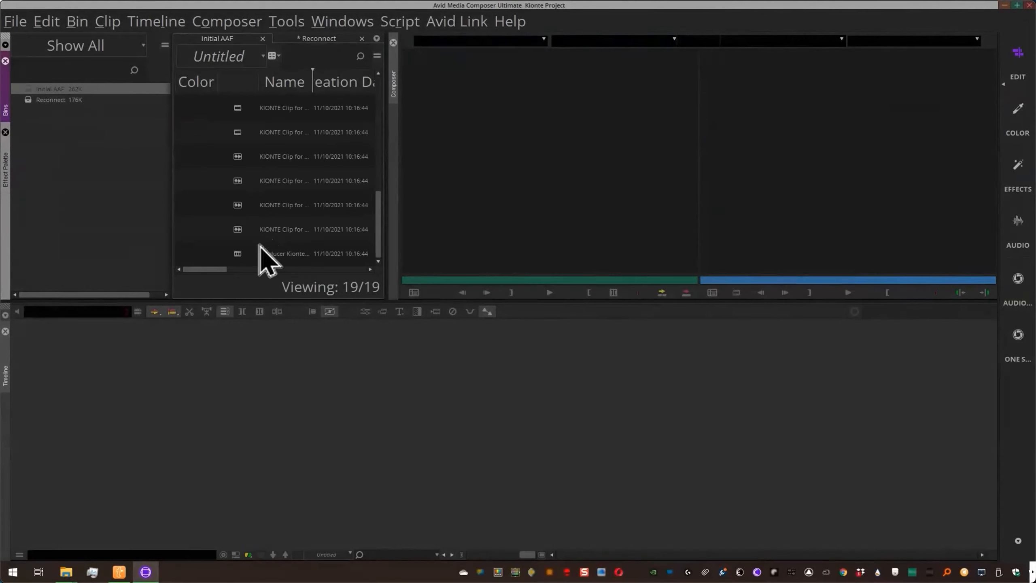
{"action": "left_click", "coordinate": [249, 253]}
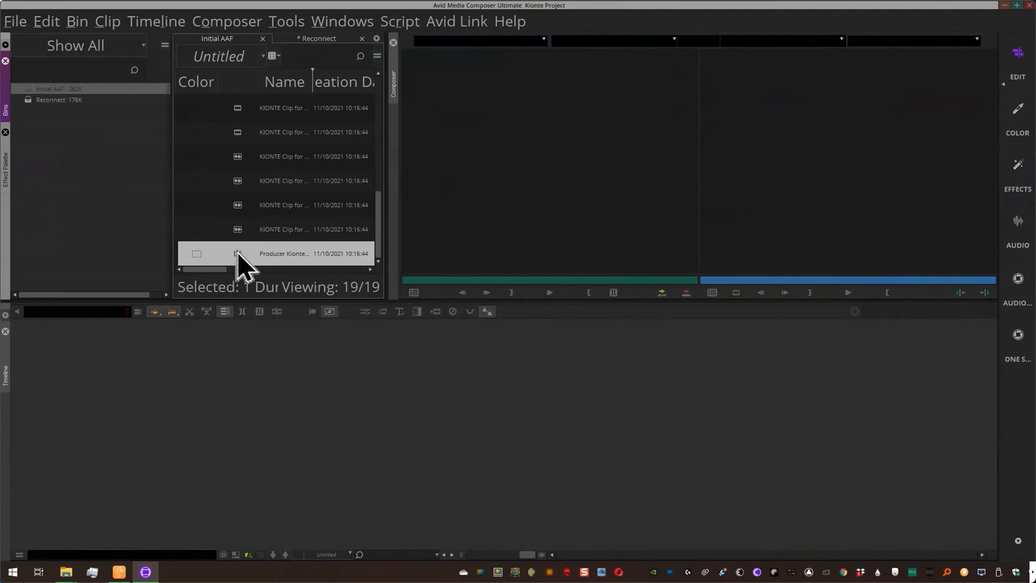
{"action": "key", "text": "ctrl+d"}
{"action": "left_click_drag", "start_coordinate": [234, 107], "coordinate": [89, 101]}
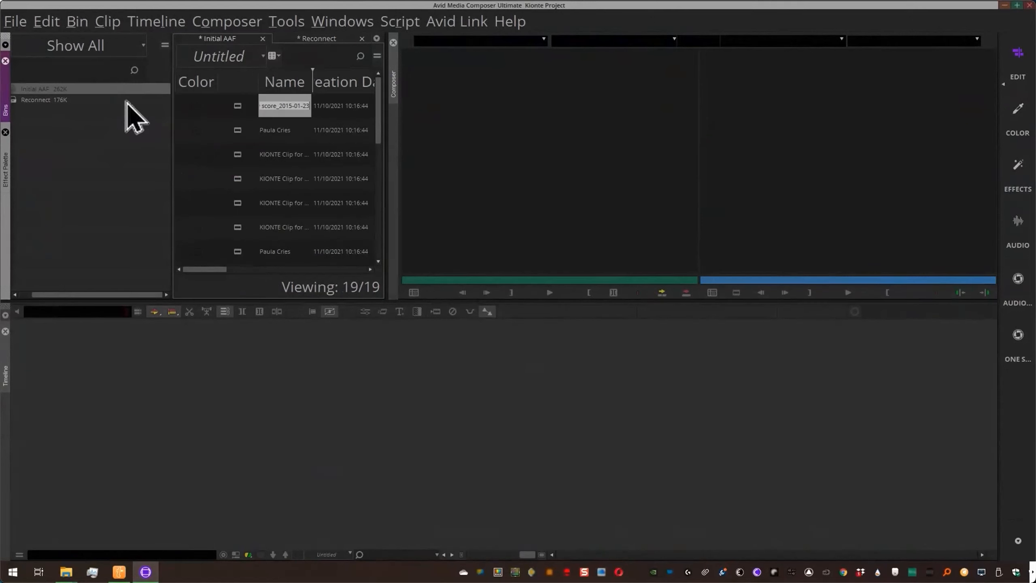
Close the Initial AAF bin and load the copied Producer Kionte Cut sequence from the Reconnect bin into the timeline
{"action": "left_click", "coordinate": [262, 38]}
{"action": "left_click", "coordinate": [254, 173]}
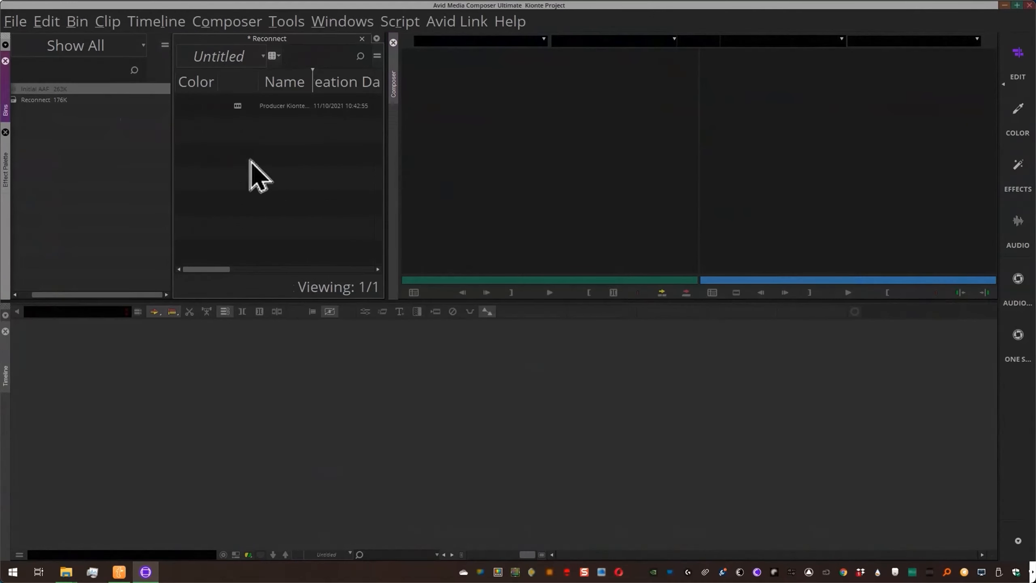
{"action": "left_click", "coordinate": [237, 107]}
{"action": "double_click", "coordinate": [236, 107]}
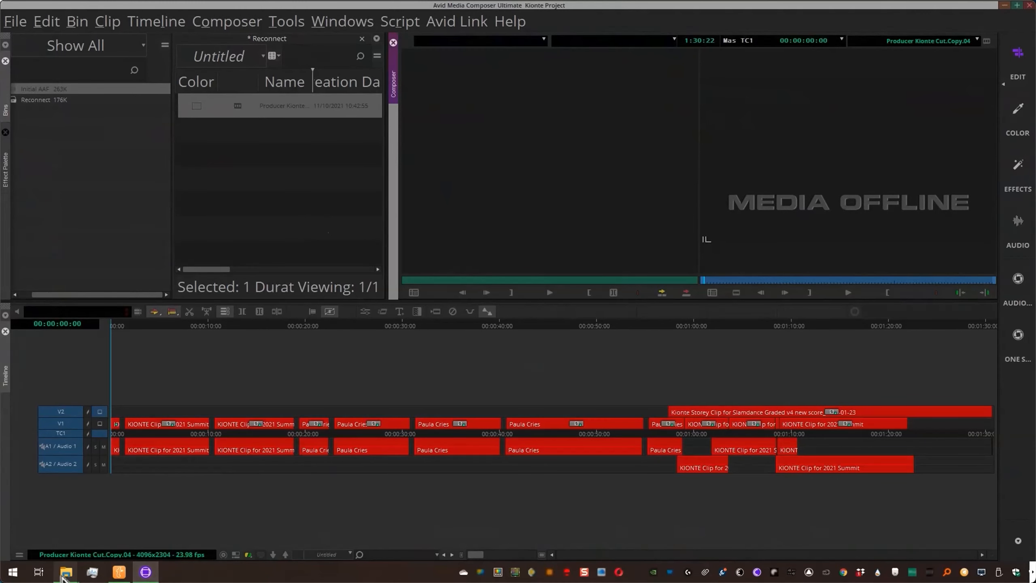
Link all four media files from the Media for Kionte Project folder into the Reconnect bin
{"action": "mouse_move", "coordinate": [66, 573]}
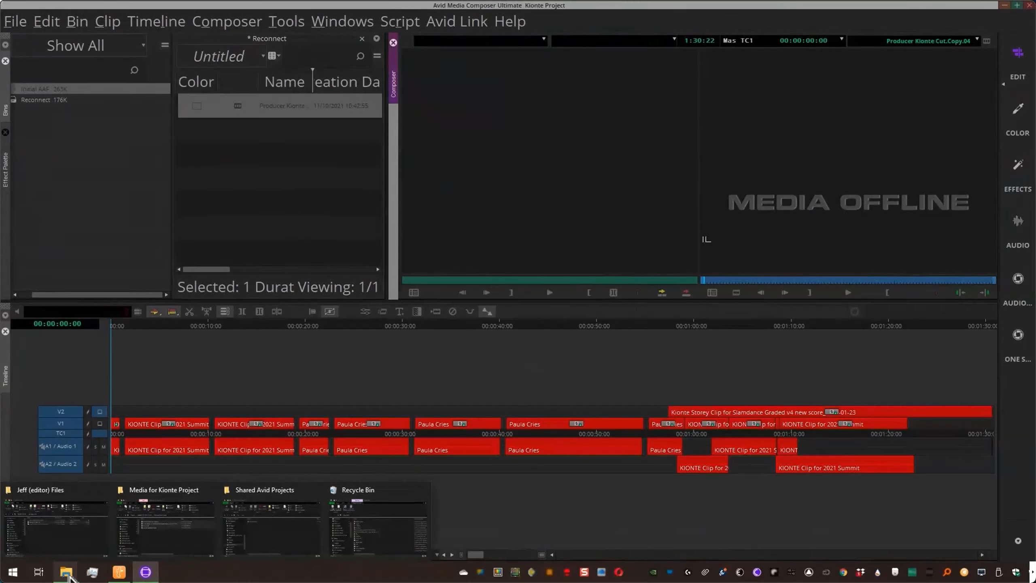
{"action": "left_click", "coordinate": [163, 549]}
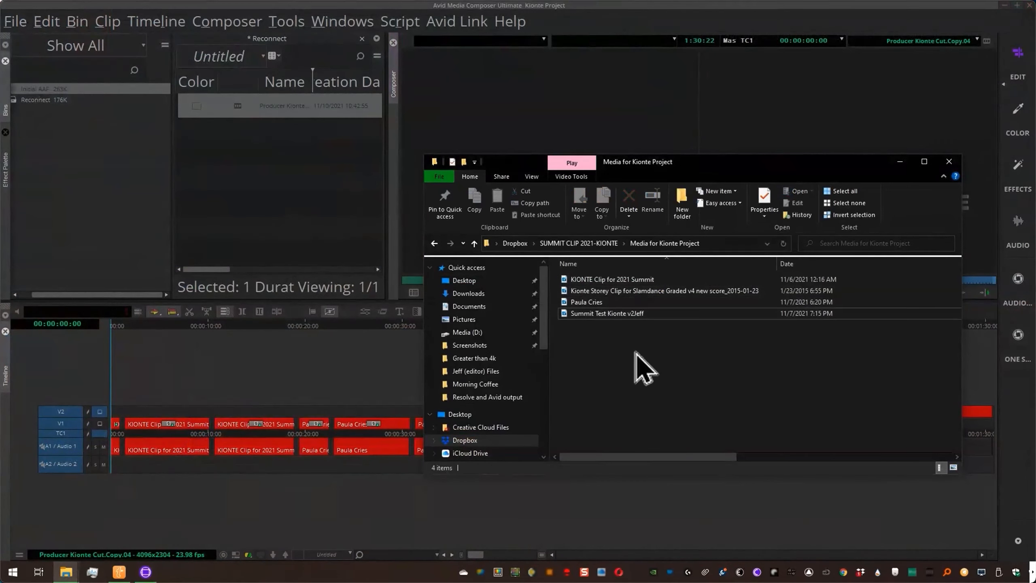
{"action": "left_click_drag", "start_coordinate": [608, 314], "coordinate": [322, 223]}
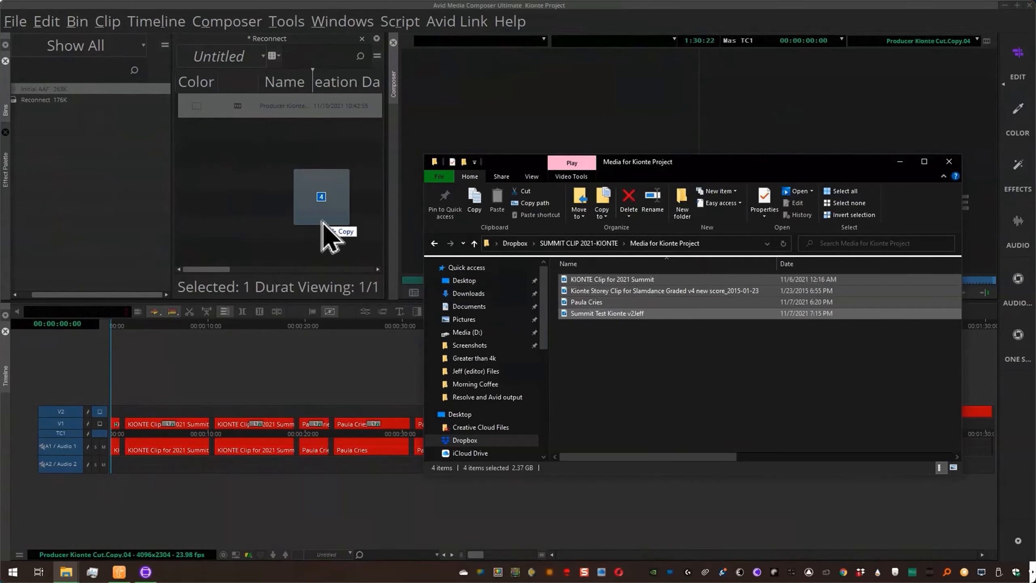
{"action": "left_click_drag", "start_coordinate": [322, 223], "coordinate": [324, 223]}
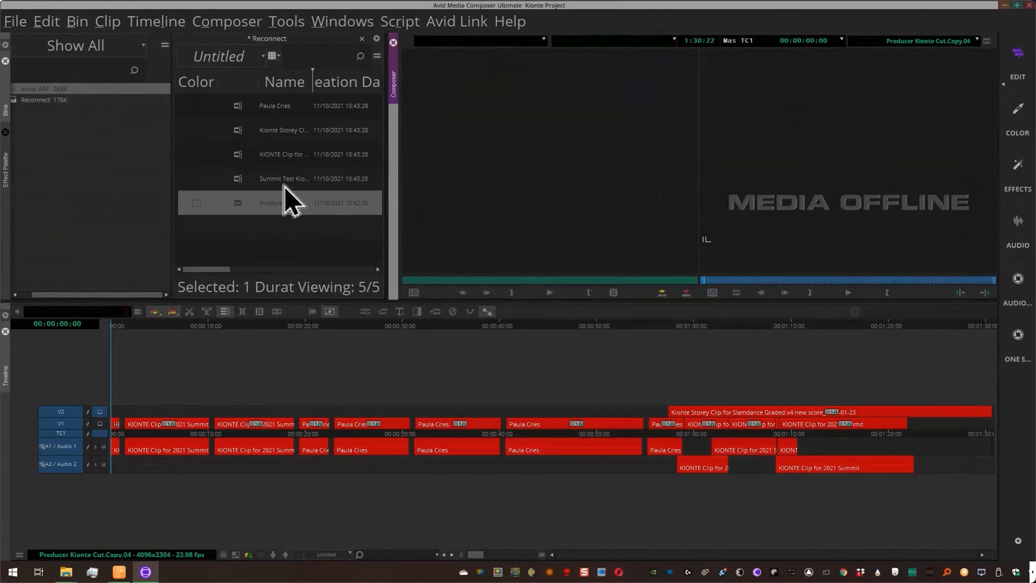
Relink the copied Producer Kionte Cut sequence to media on all available drives, matching by Start timecode and Name as the source name
{"action": "left_click", "coordinate": [240, 208]}
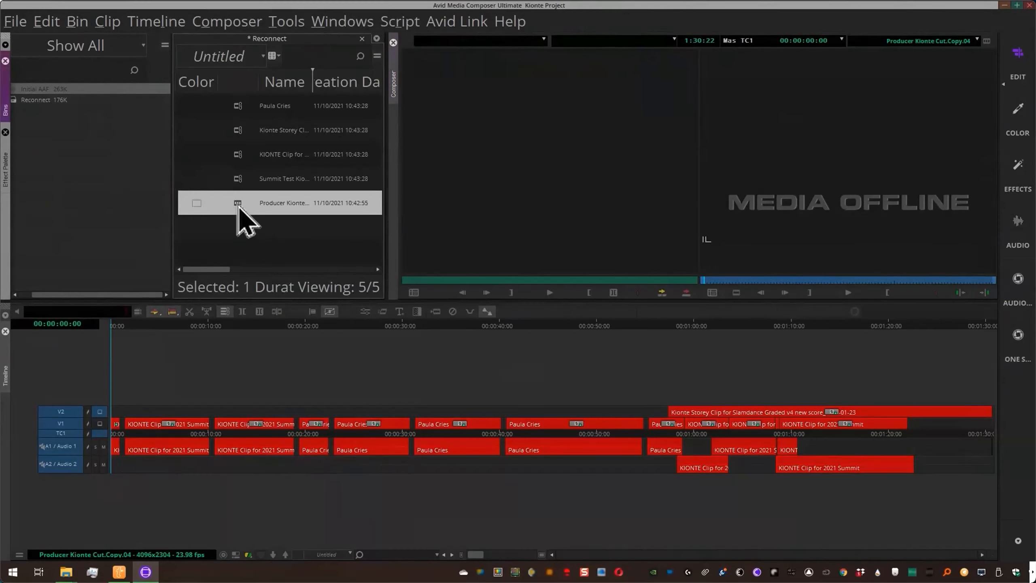
{"action": "right_click", "coordinate": [238, 204]}
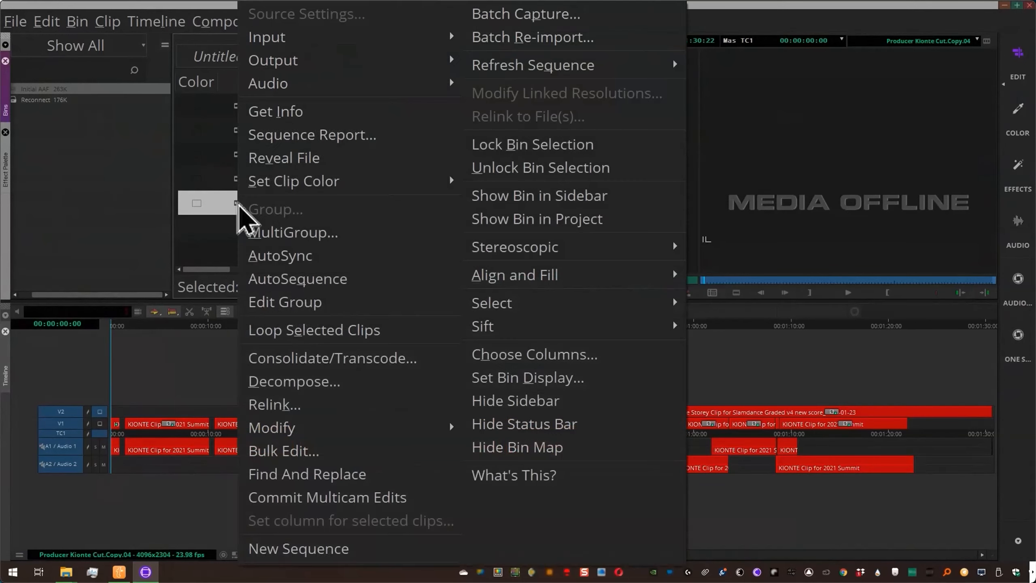
{"action": "left_click", "coordinate": [291, 401]}
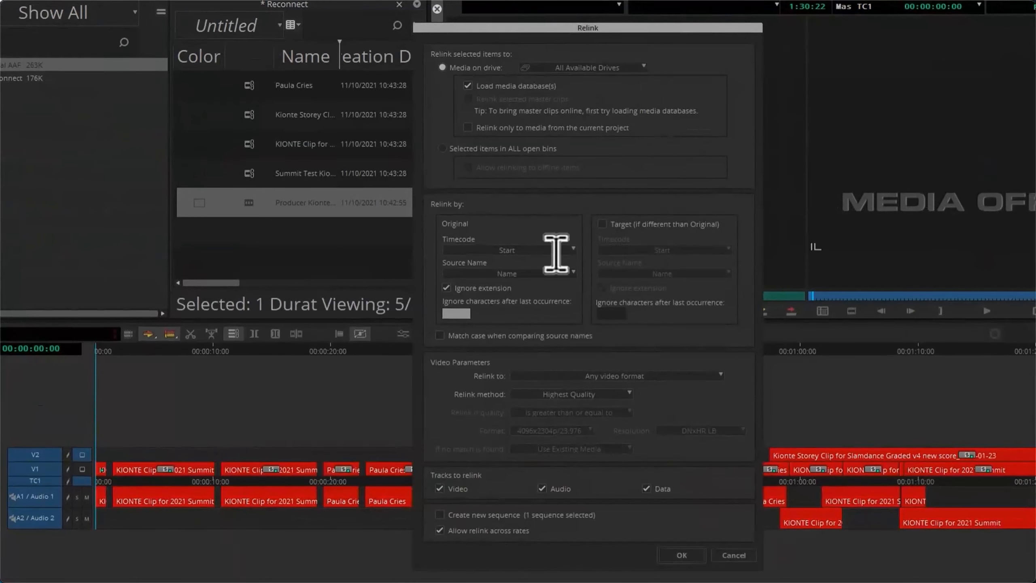
{"action": "left_click", "coordinate": [538, 251]}
{"action": "left_click", "coordinate": [556, 221]}
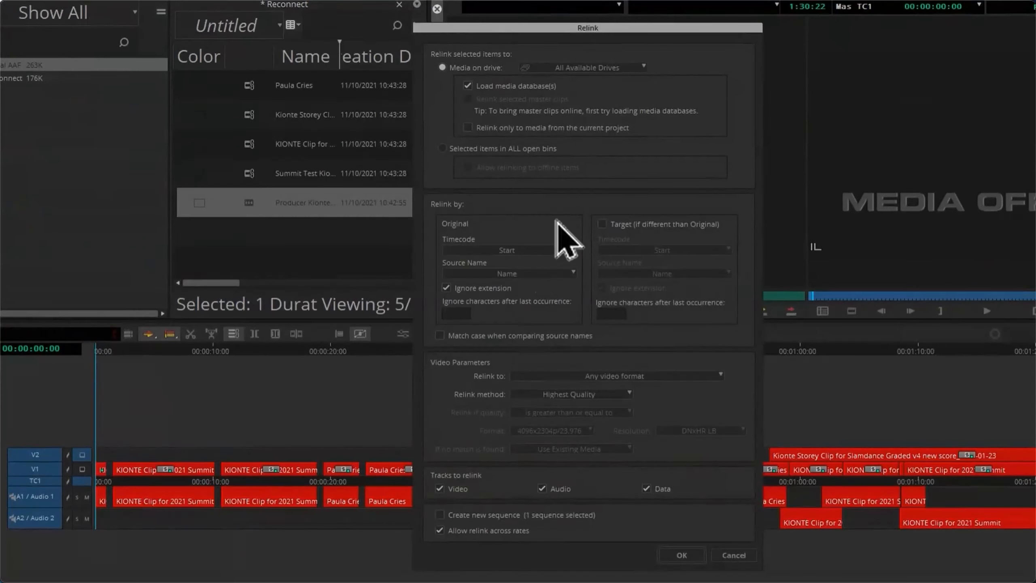
{"action": "left_click", "coordinate": [551, 272]}
{"action": "left_click", "coordinate": [532, 288]}
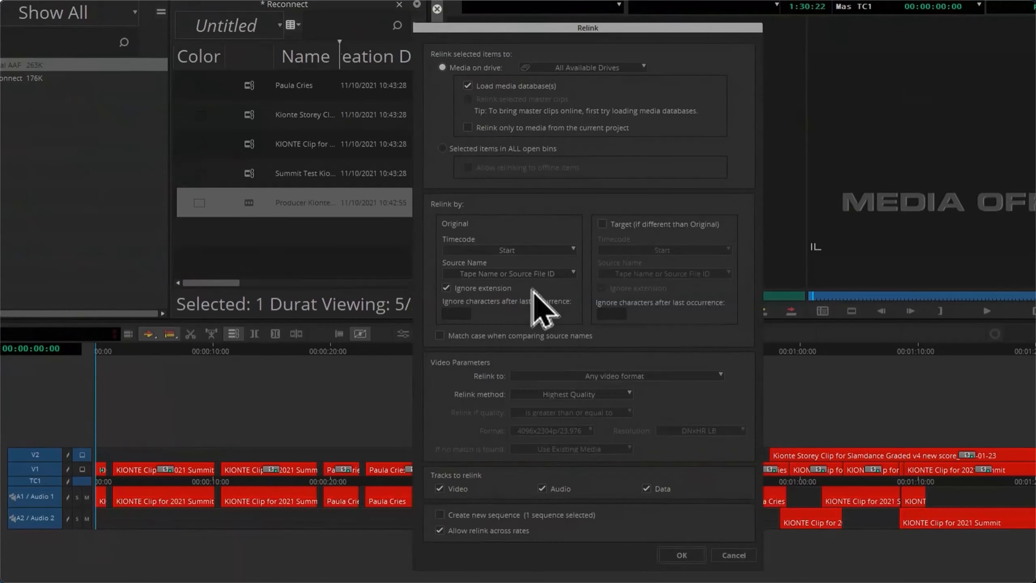
{"action": "left_click", "coordinate": [534, 274]}
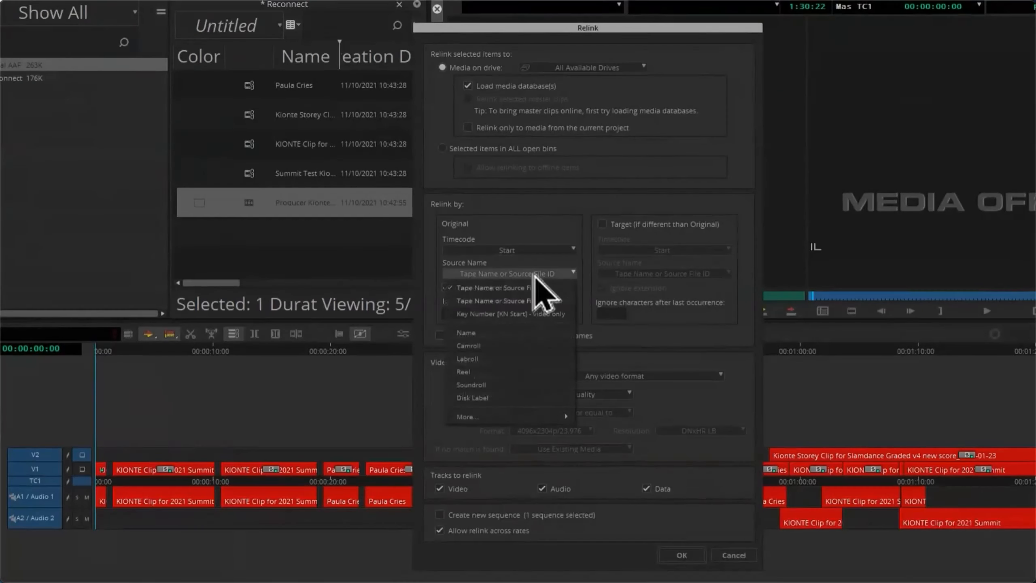
{"action": "left_click", "coordinate": [492, 332]}
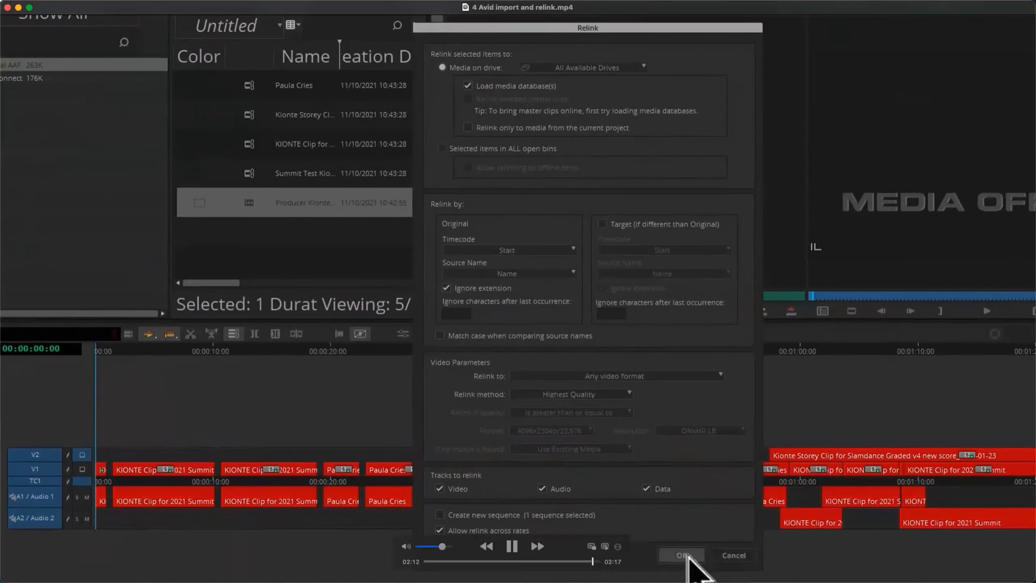
{"action": "left_click", "coordinate": [681, 554]}
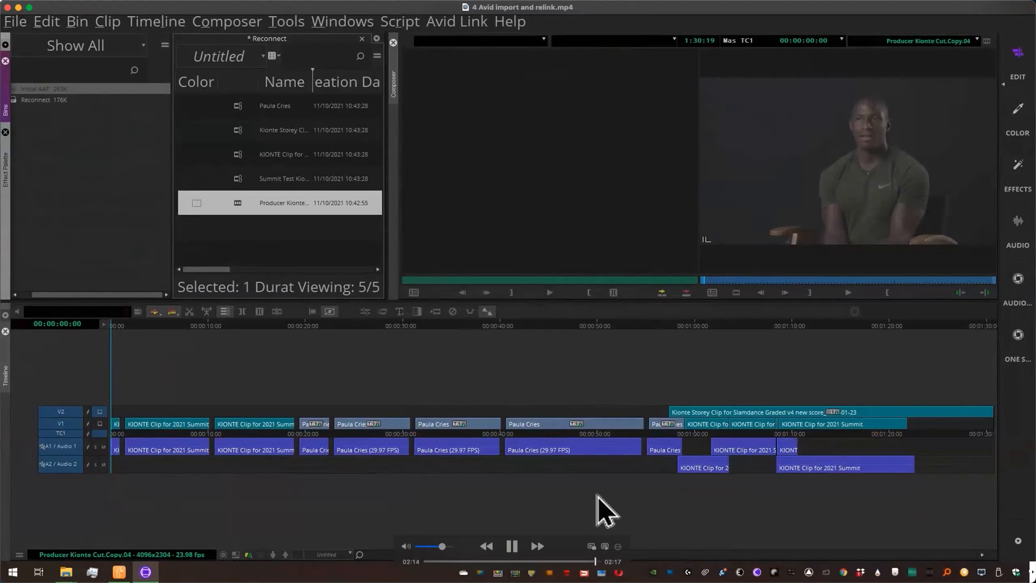